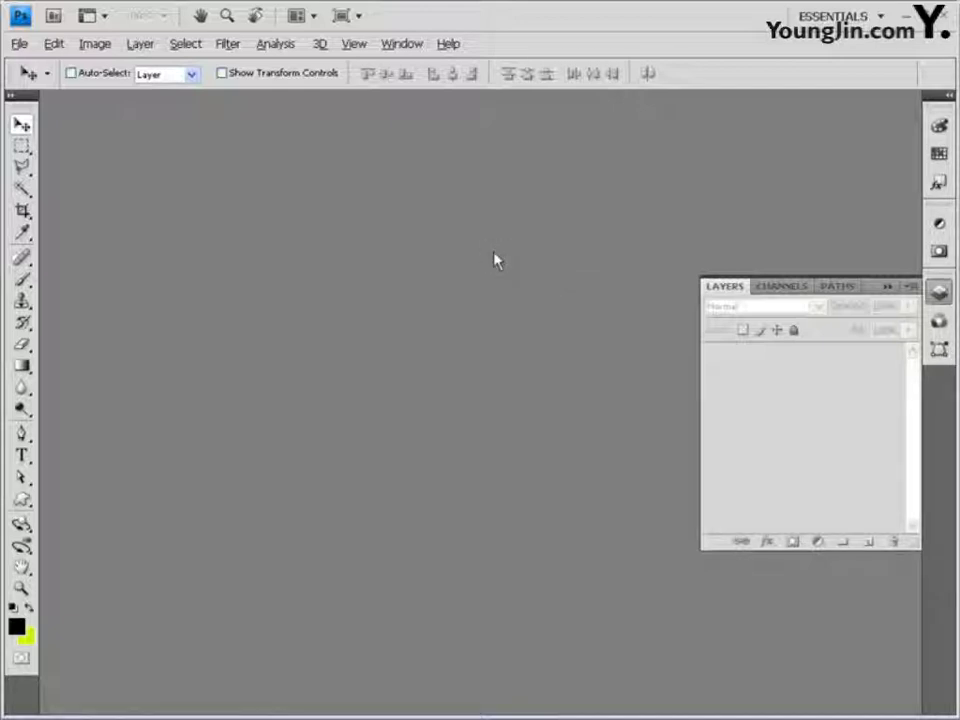
- Create a white RGB document of 400 by 500 pixels at 72 pixels/inch and place its window clear of the workspace edges
{"action": "left_click", "coordinate": [19, 43]}
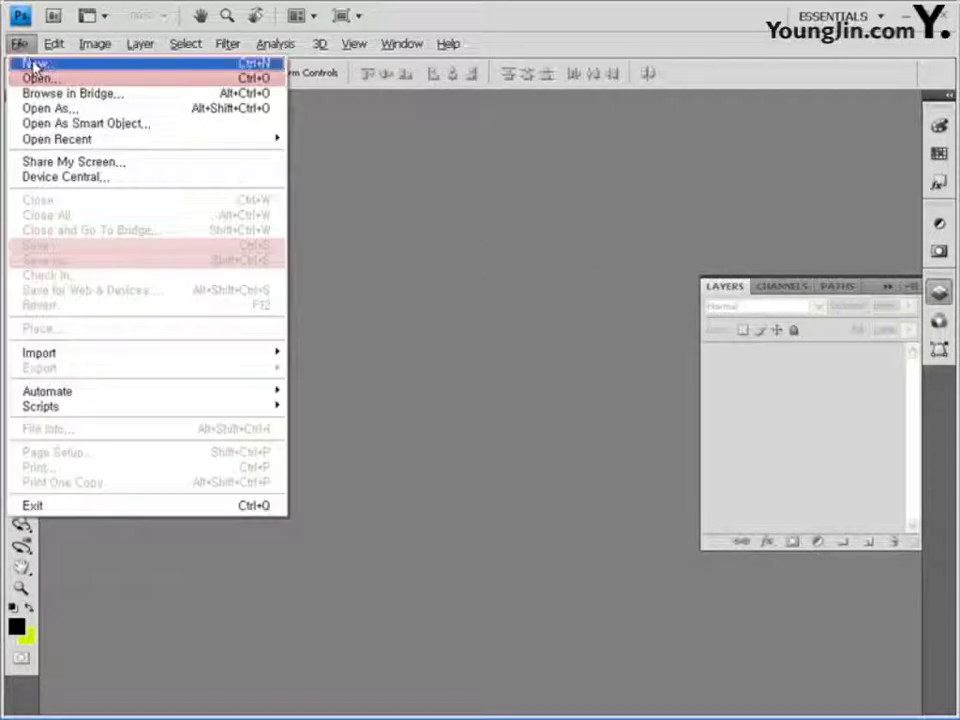
{"action": "left_click", "coordinate": [30, 62]}
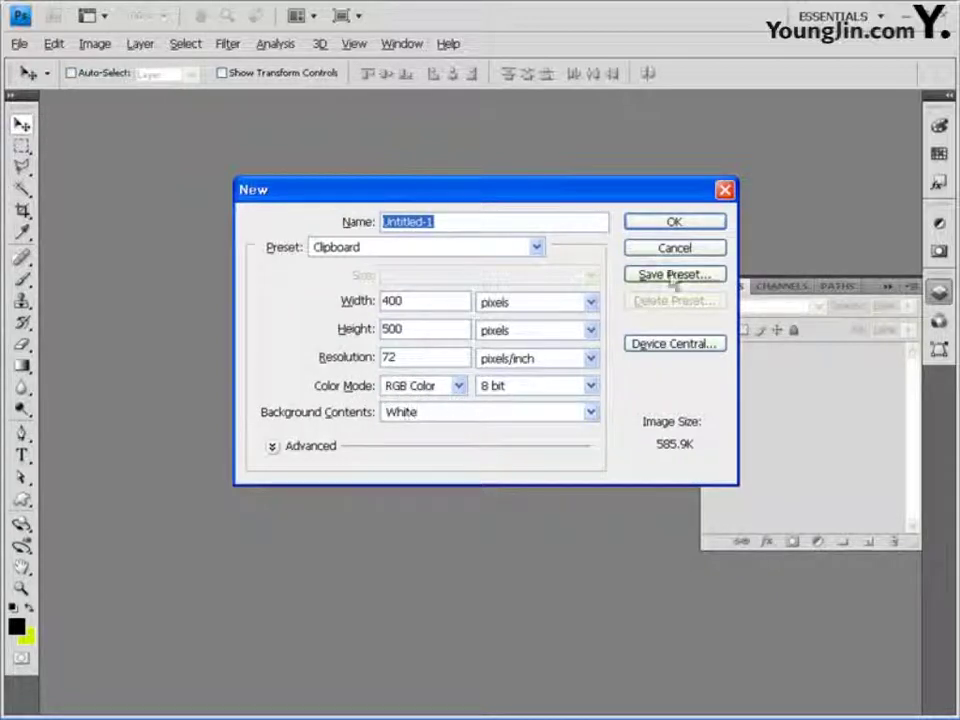
{"action": "left_click", "coordinate": [676, 222]}
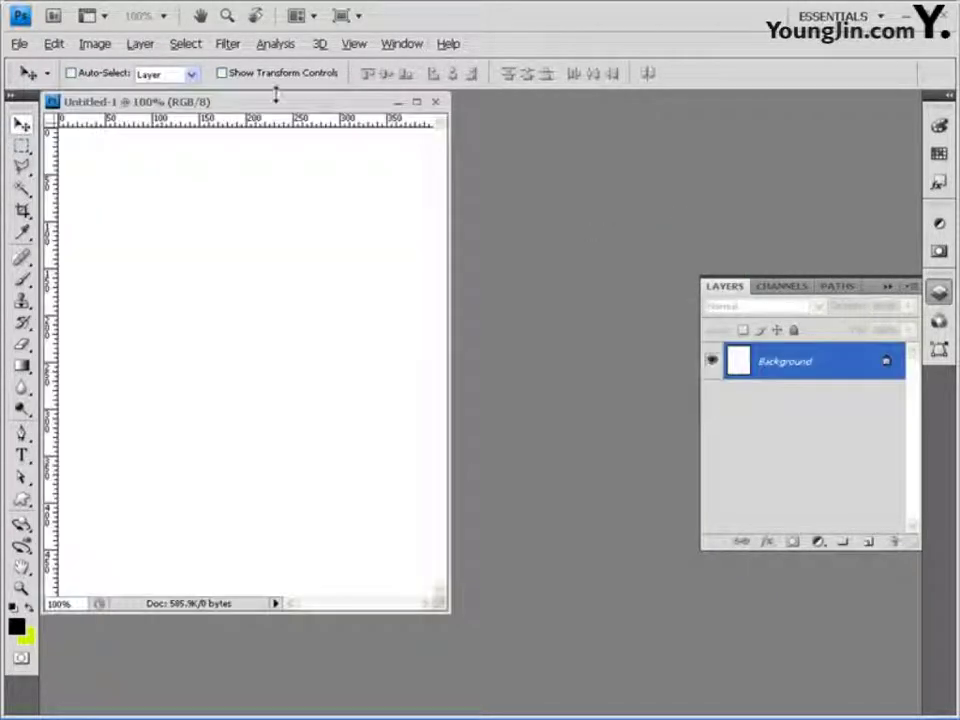
{"action": "left_click_drag", "start_coordinate": [306, 107], "coordinate": [332, 133]}
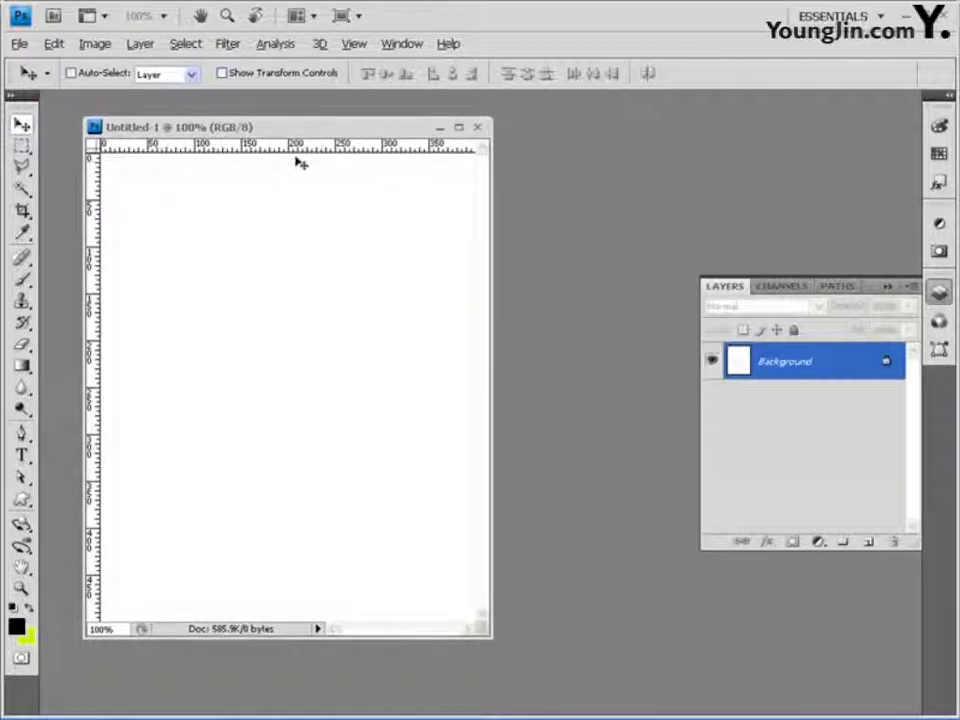
- Place horizontal guides at 100, 200, 300 and 400 px and vertical guides at 100, 200 and 300 px
{"action": "left_click_drag", "start_coordinate": [306, 154], "coordinate": [294, 247]}
{"action": "left_click_drag", "start_coordinate": [278, 151], "coordinate": [279, 341]}
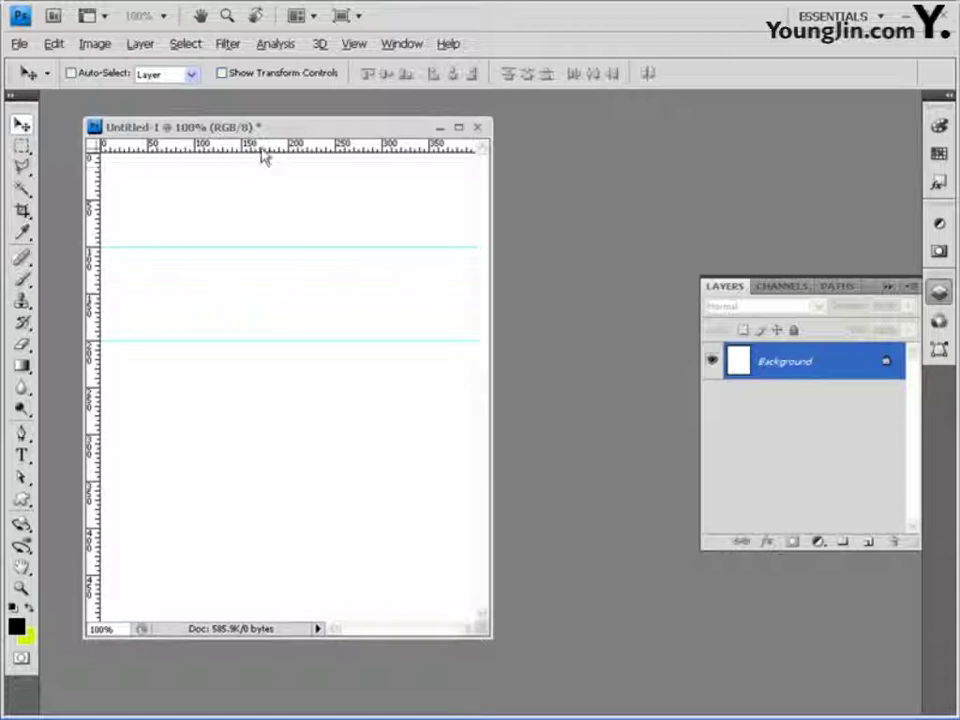
{"action": "left_click_drag", "start_coordinate": [264, 152], "coordinate": [245, 527]}
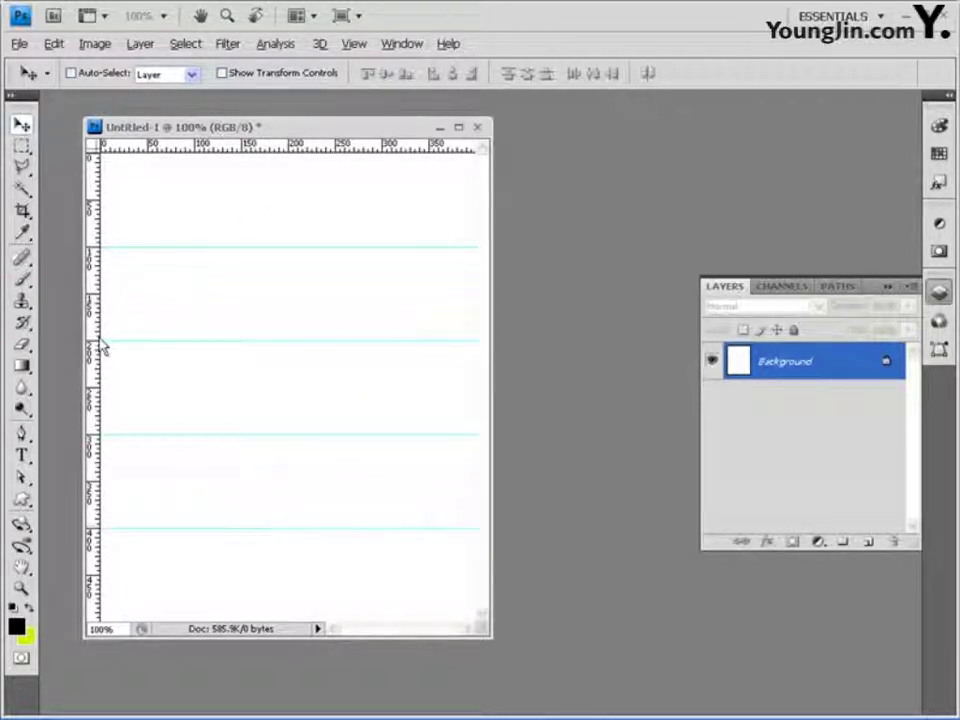
{"action": "left_click_drag", "start_coordinate": [97, 343], "coordinate": [194, 318]}
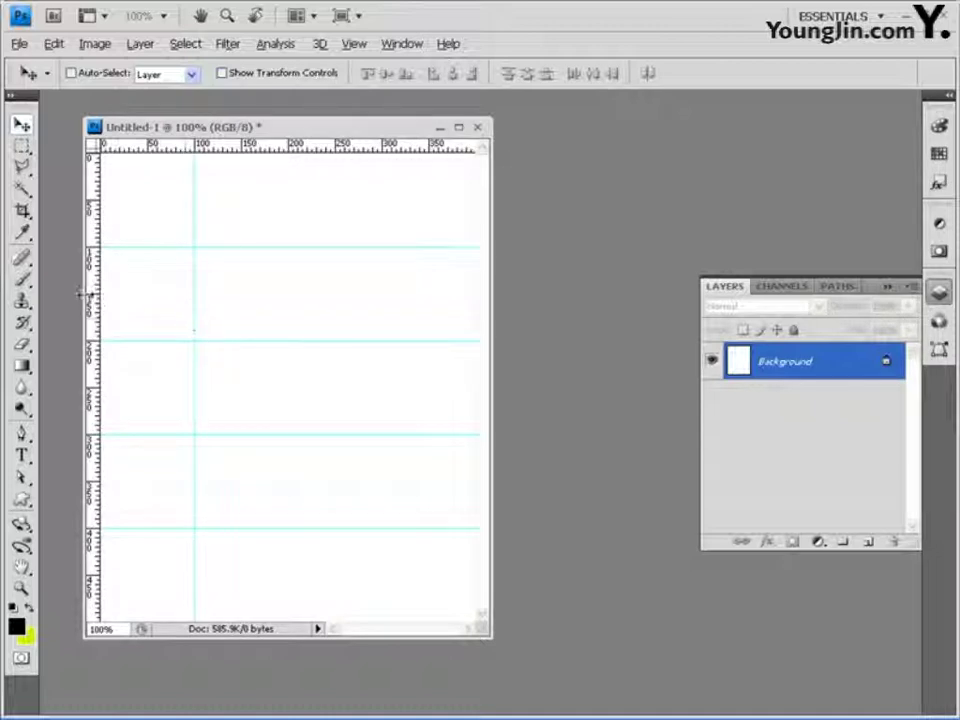
{"action": "left_click_drag", "start_coordinate": [97, 294], "coordinate": [382, 300]}
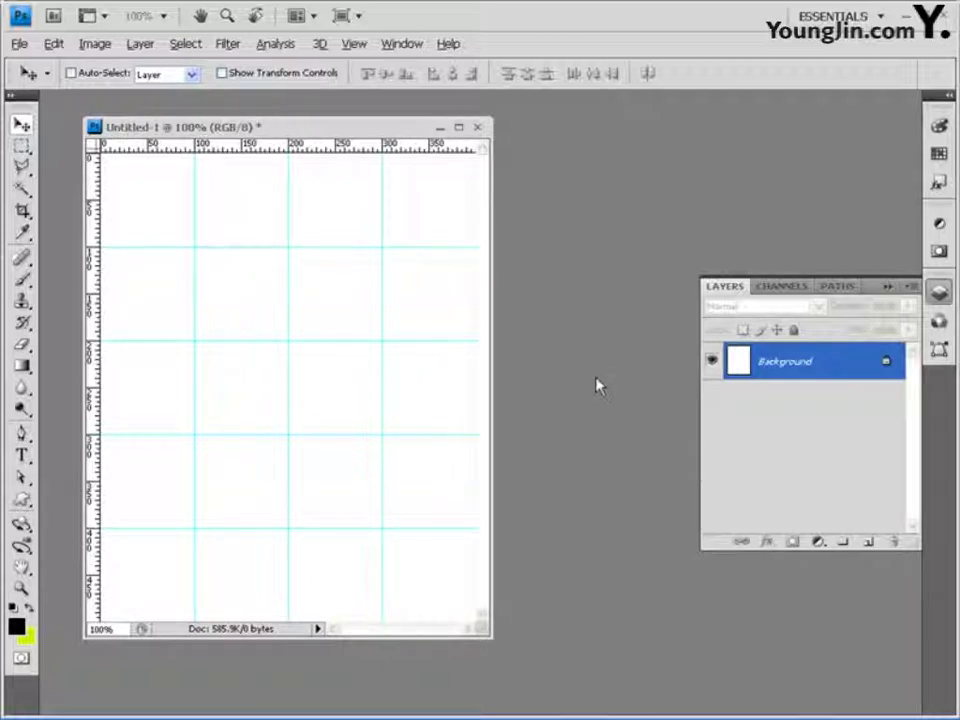
- Save the document to the desktop in Photoshop format, reusing the existing file's ID-and-name file name with the ending changed to -2
{"action": "left_click", "coordinate": [24, 45]}
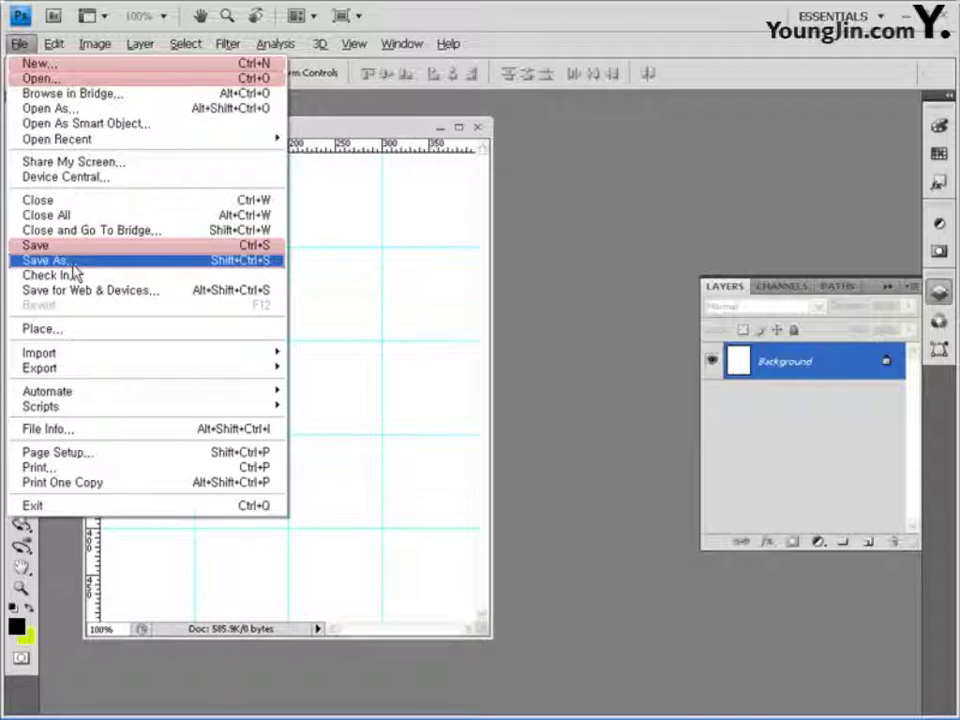
{"action": "left_click", "coordinate": [75, 268]}
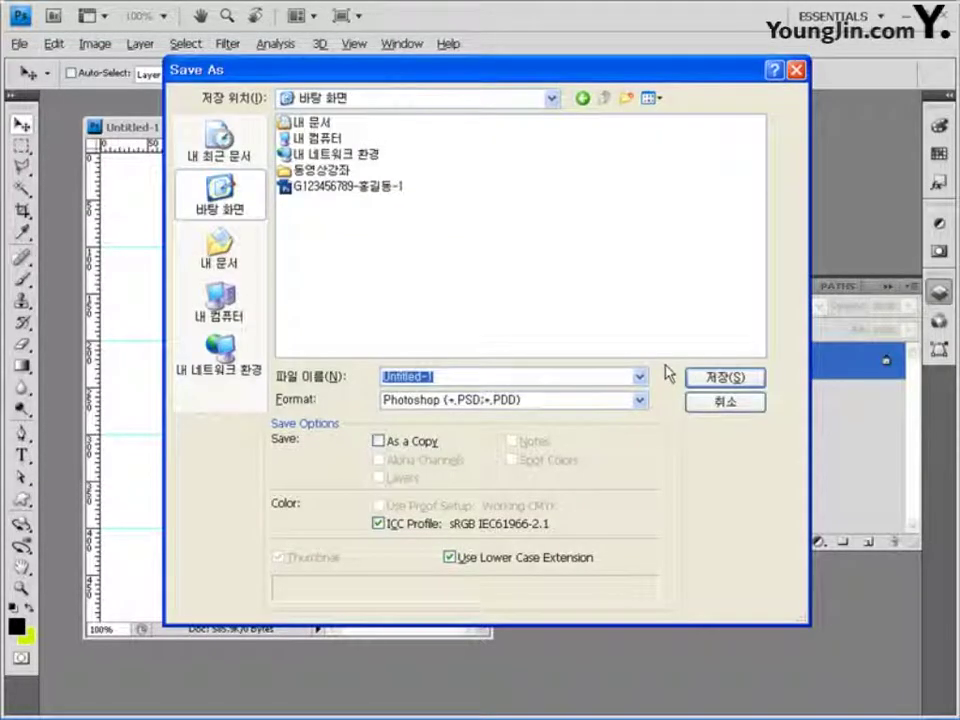
{"action": "left_click", "coordinate": [340, 186]}
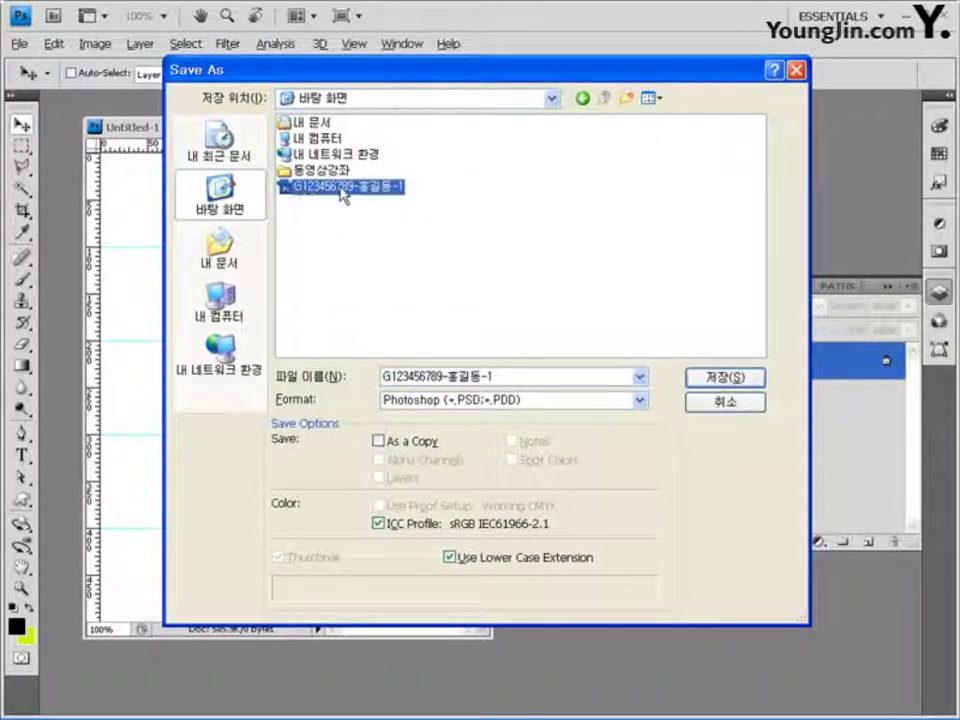
{"action": "left_click", "coordinate": [516, 377]}
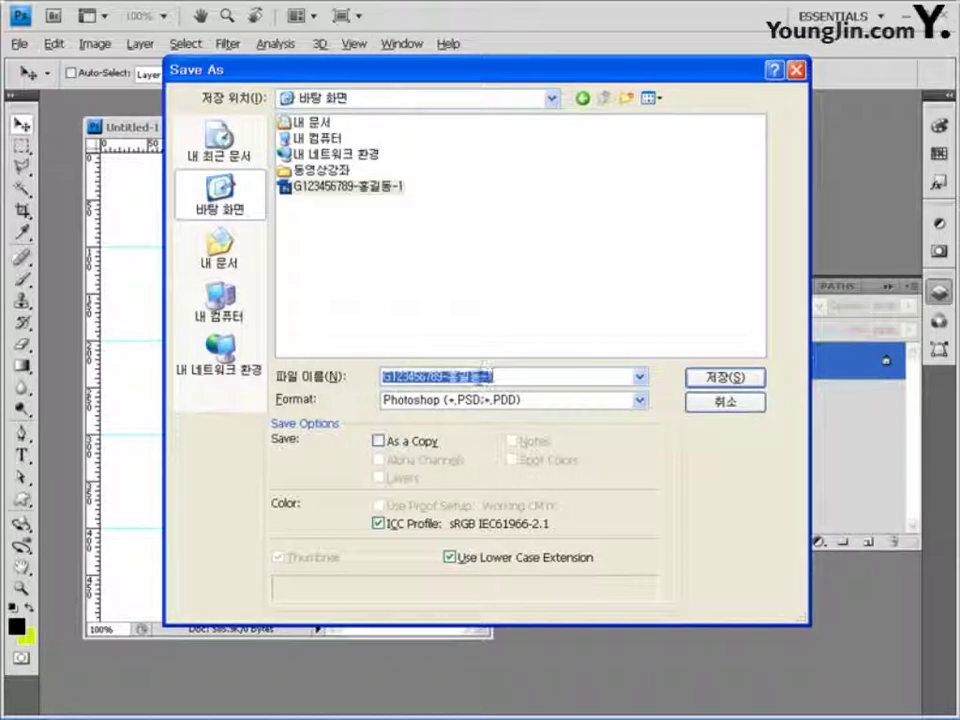
{"action": "left_click", "coordinate": [516, 377]}
{"action": "key", "text": "BackSpace"}
{"action": "type", "text": "2"}
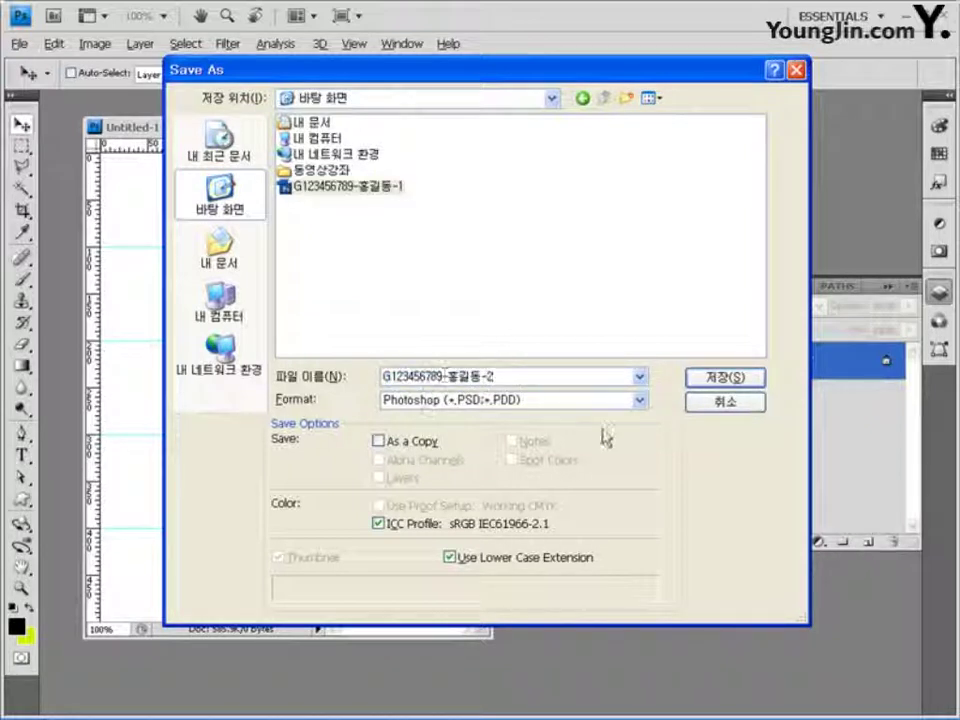
{"action": "left_click", "coordinate": [726, 377]}
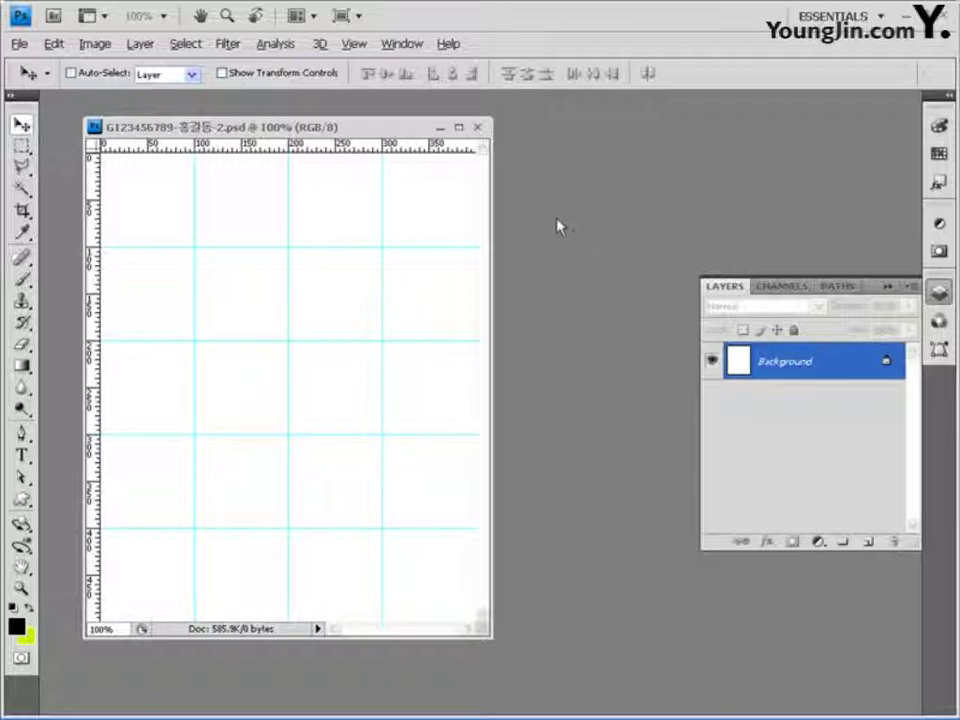
- Open the picture 2급-2 from the image folder
{"action": "key", "text": "ctrl+o"}
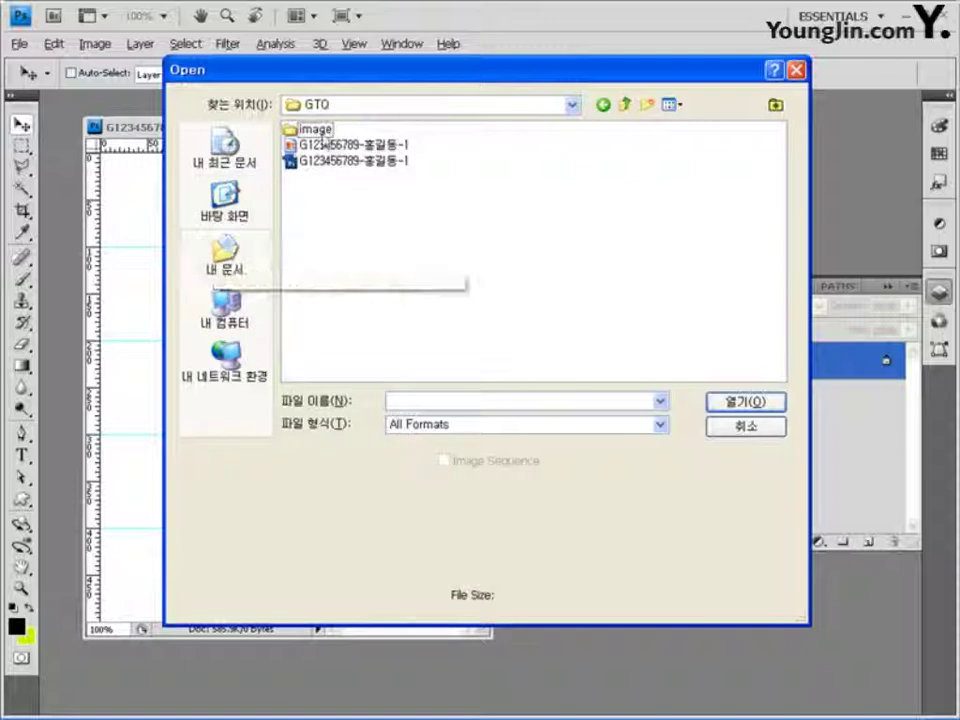
{"action": "double_click", "coordinate": [318, 129]}
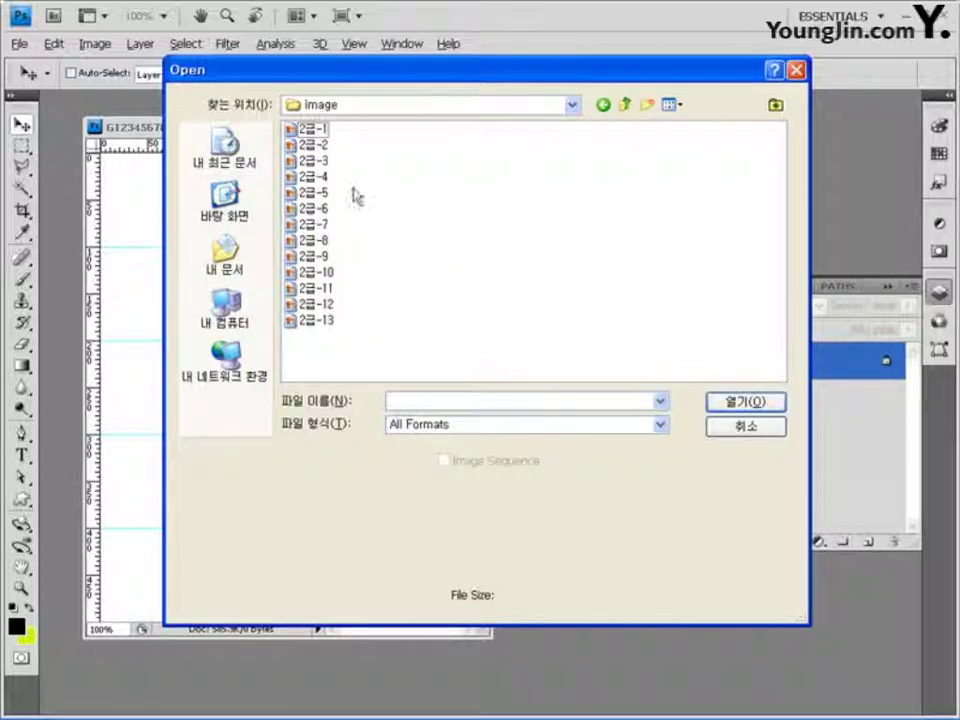
{"action": "left_click", "coordinate": [316, 145]}
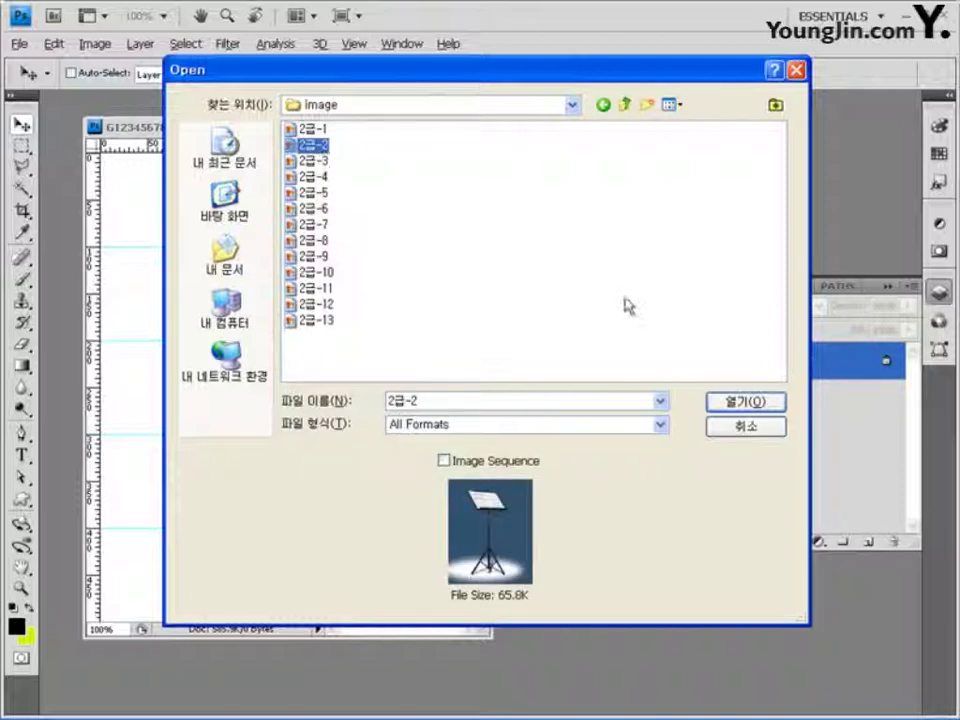
{"action": "key", "text": "Return"}
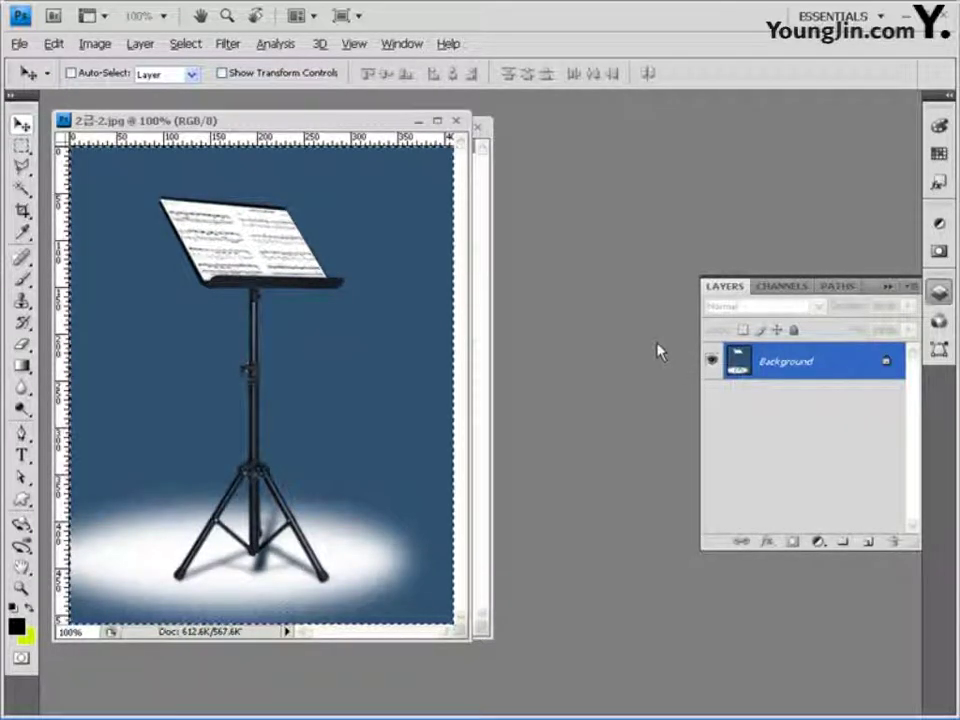
- Copy the entire music stand picture, minimize its window and paste the picture into the 400 by 500 px document
{"action": "key", "text": "ctrl+a"}
{"action": "left_click", "coordinate": [418, 120]}
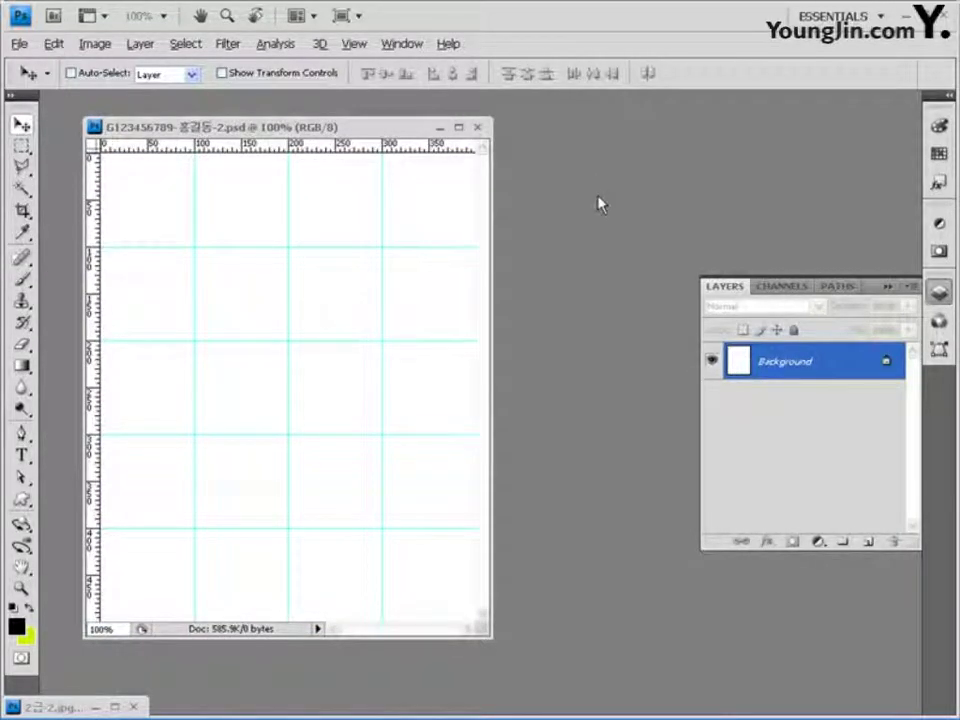
{"action": "key", "text": "ctrl+v"}
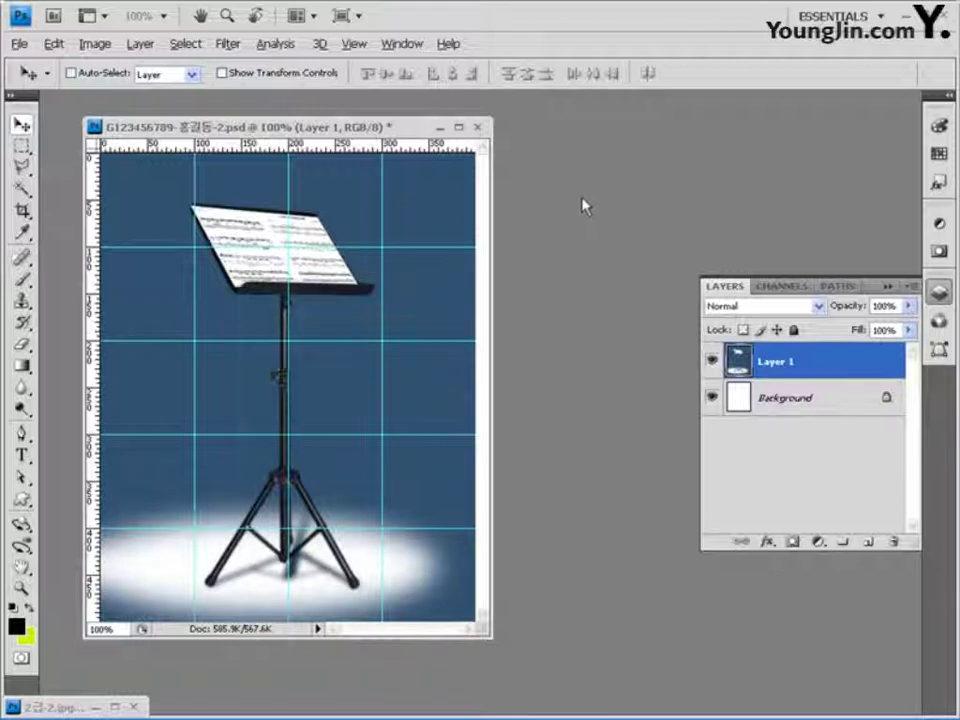
- Add guides about 37 px inside all four canvas edges, using a small square marquee selection as the spacing gauge, and deselect
{"action": "left_click", "coordinate": [24, 150]}
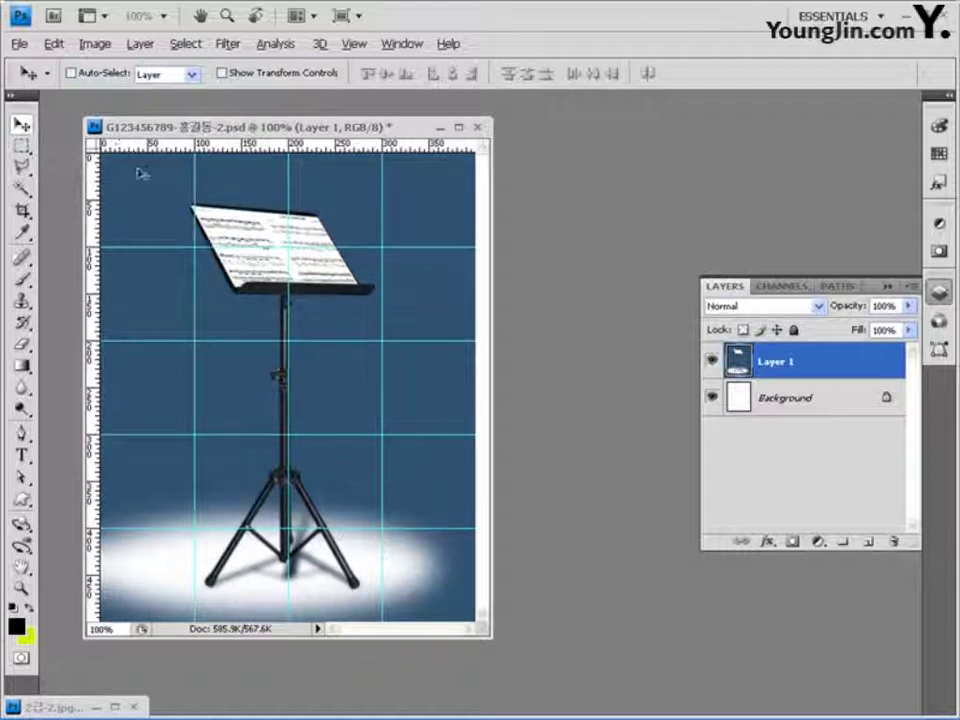
{"action": "left_click", "coordinate": [24, 148]}
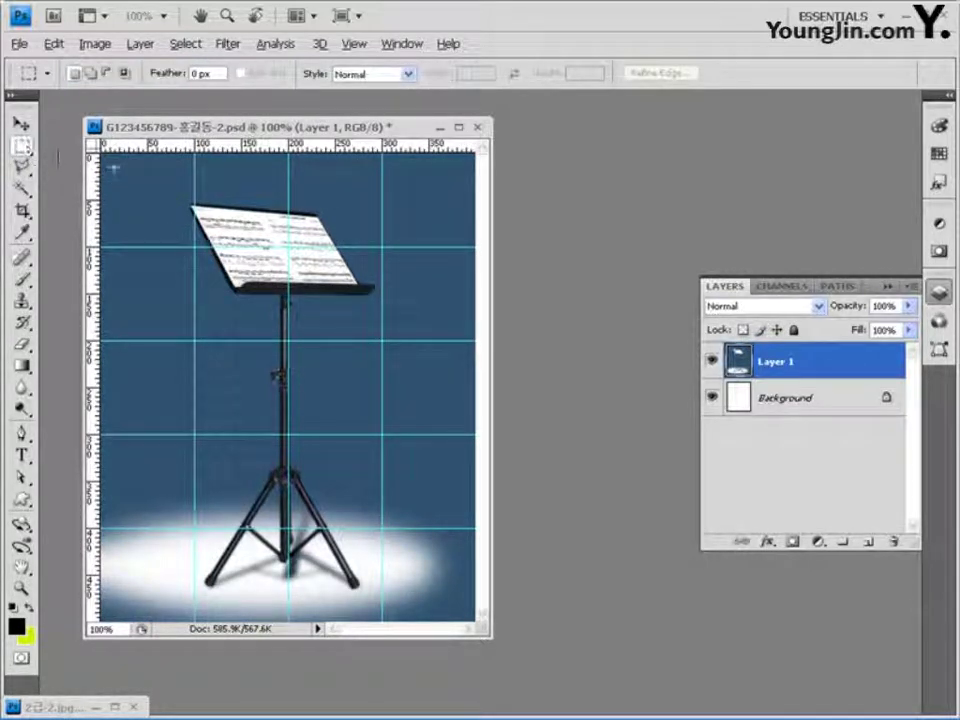
{"action": "mouse_move", "coordinate": [113, 163]}
{"action": "left_mouse_down"}
{"action": "mouse_move", "coordinate": [147, 199]}
{"action": "mouse_move", "coordinate": [127, 178]}
{"action": "left_mouse_up"}
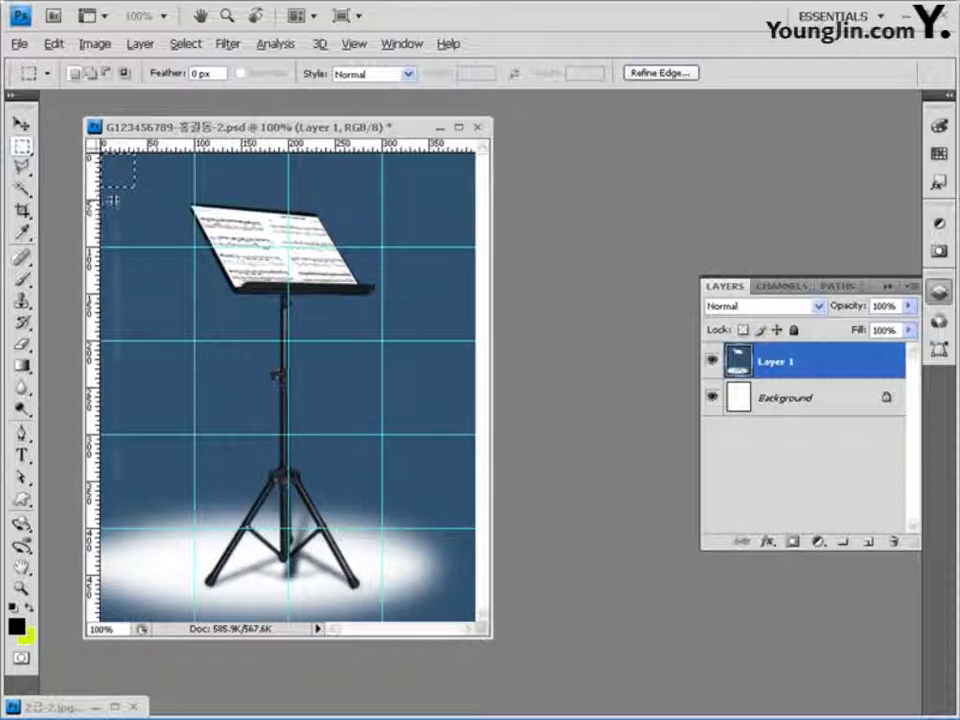
{"action": "left_click_drag", "start_coordinate": [92, 200], "coordinate": [462, 601]}
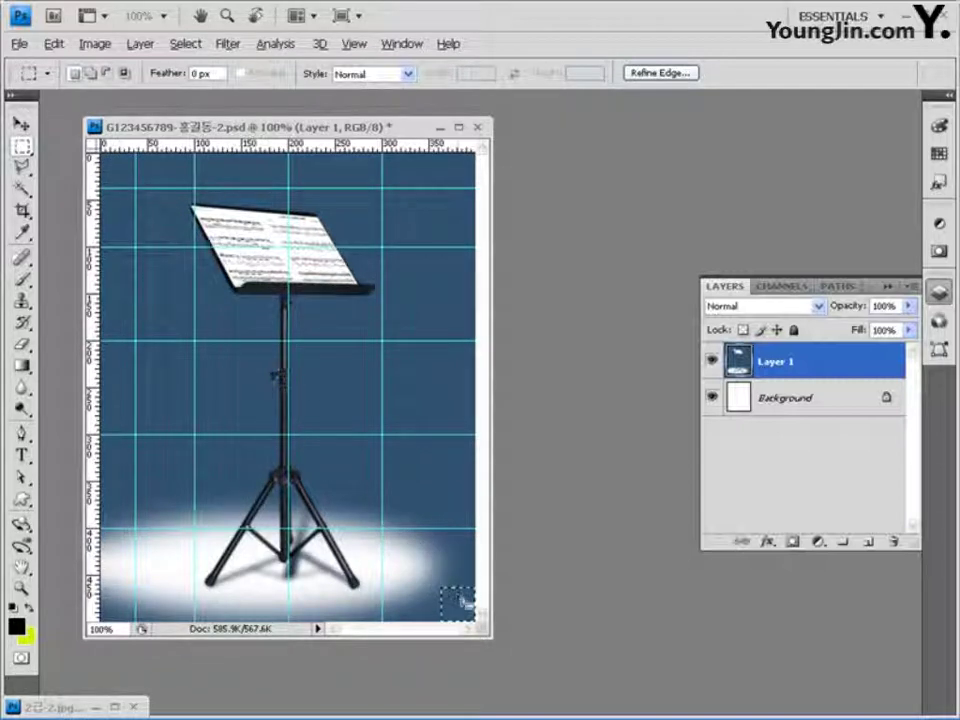
{"action": "left_click_drag", "start_coordinate": [94, 345], "coordinate": [441, 513]}
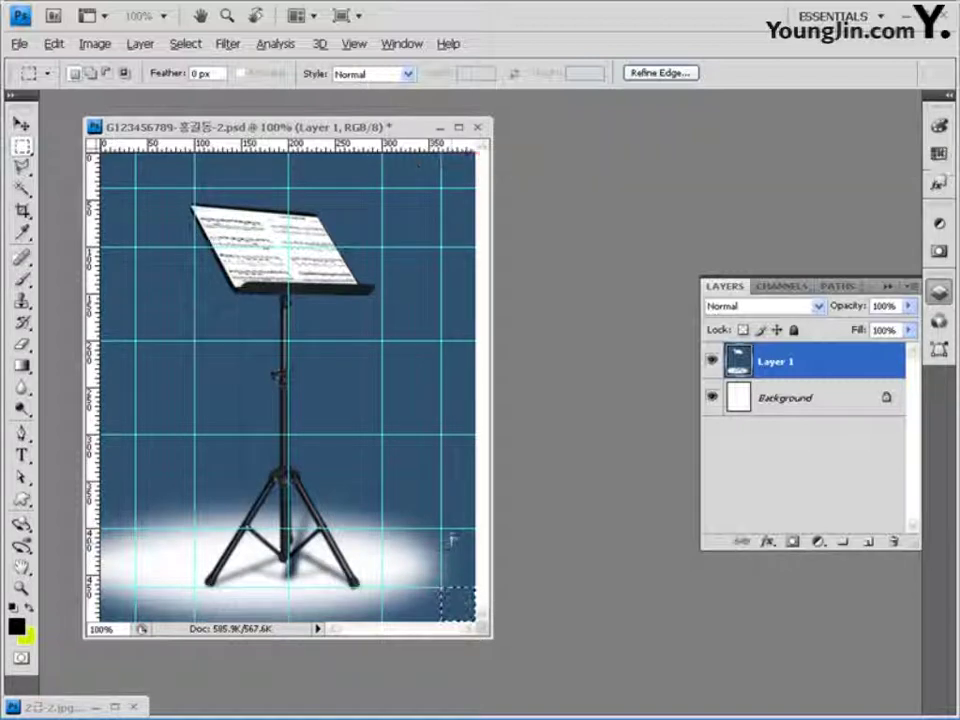
{"action": "left_click", "coordinate": [453, 535]}
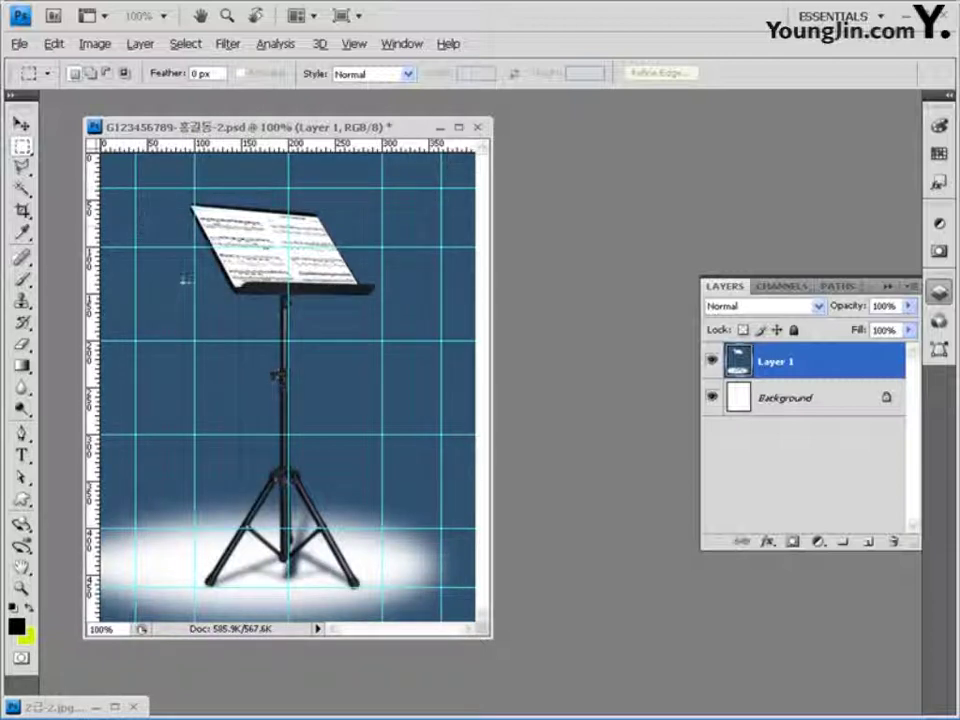
- Draw a black rounded rectangle shape with a 10 px radius and no layer style, filling the area inside the inset guides
{"action": "left_click", "coordinate": [21, 498]}
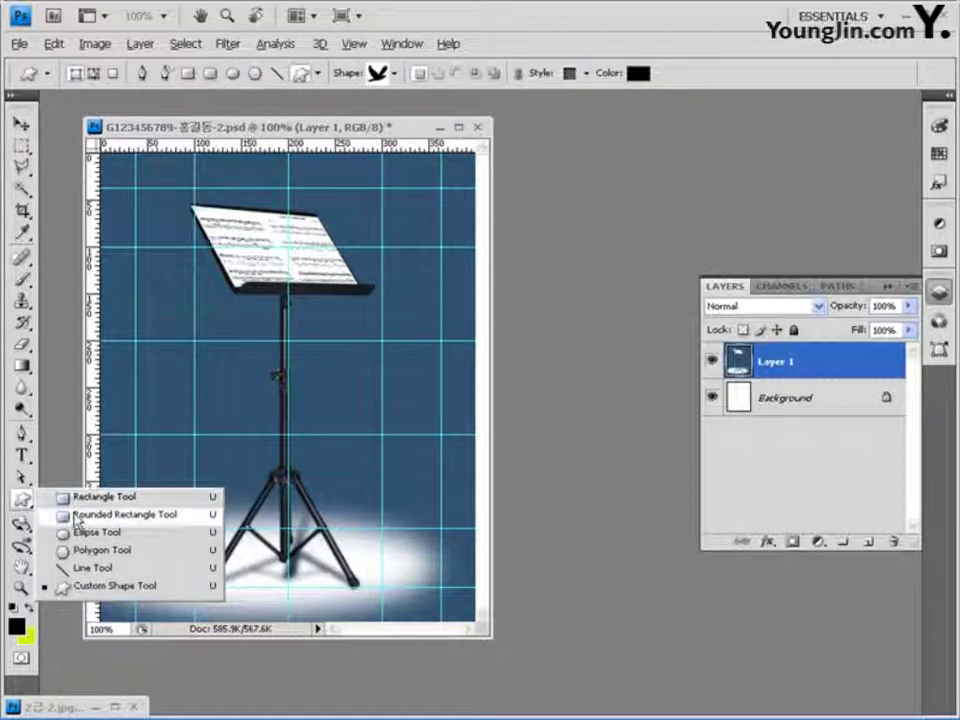
{"action": "left_click", "coordinate": [80, 514]}
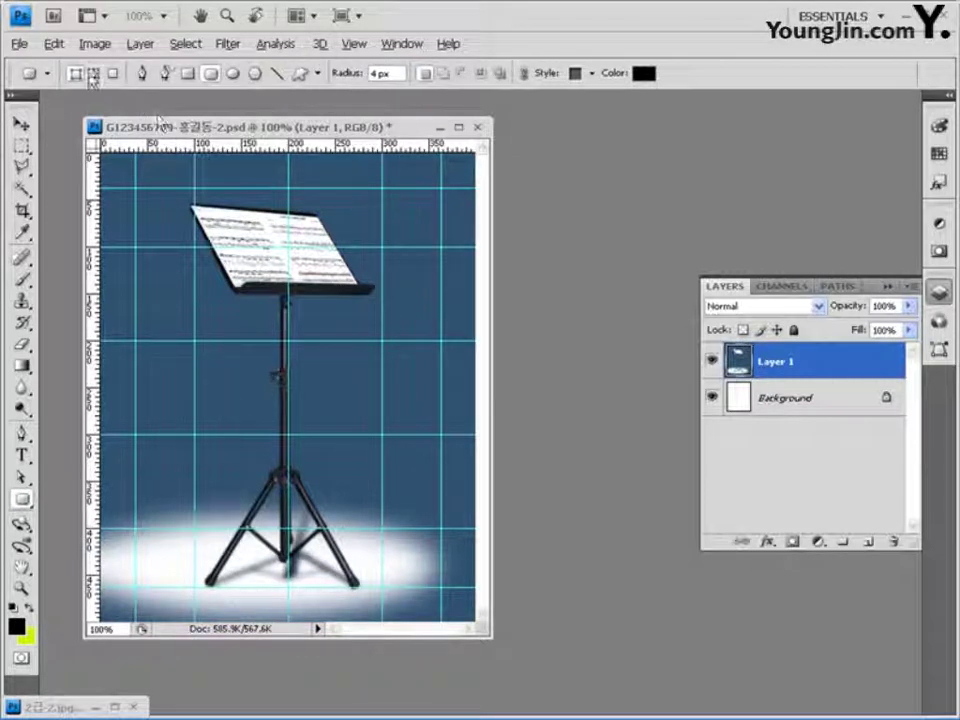
{"action": "left_click_drag", "start_coordinate": [349, 73], "coordinate": [333, 86]}
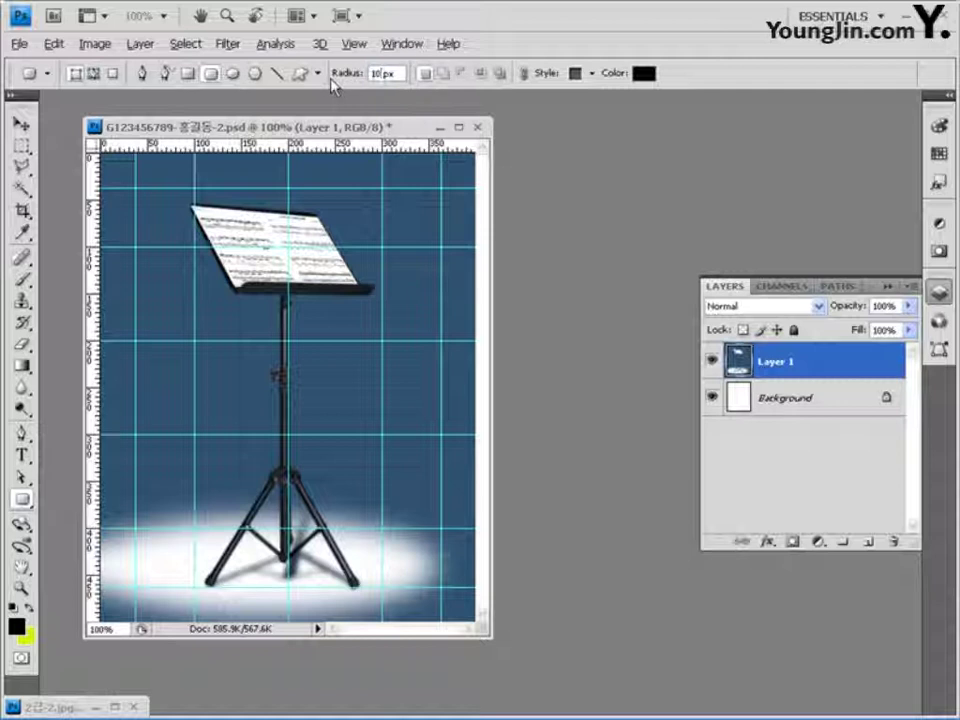
{"action": "left_click", "coordinate": [592, 74]}
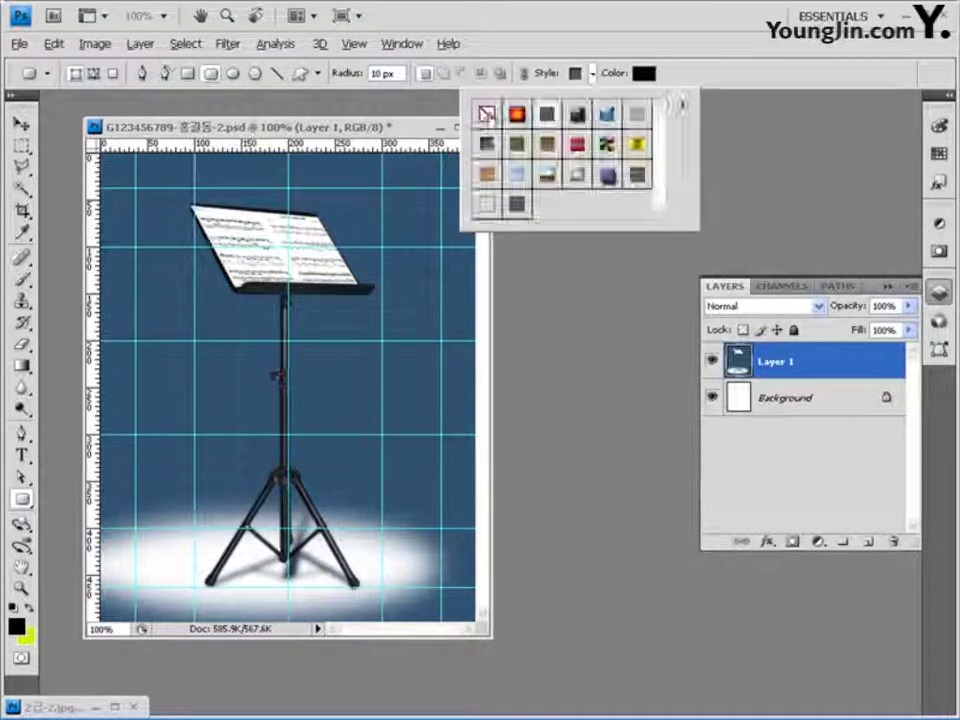
{"action": "left_click", "coordinate": [486, 113]}
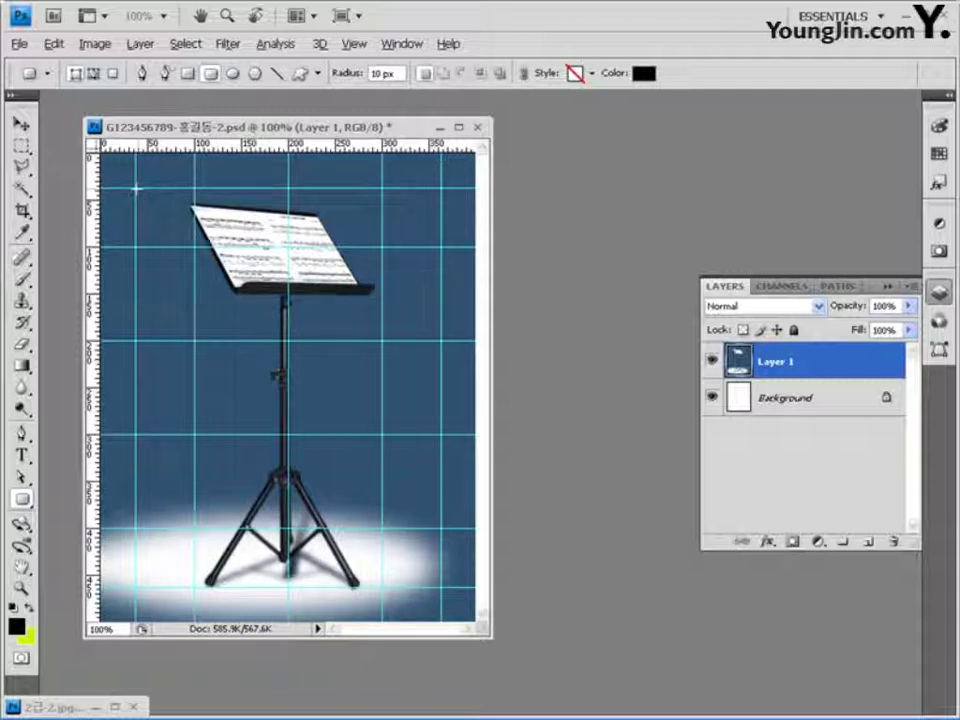
{"action": "left_click_drag", "start_coordinate": [137, 188], "coordinate": [439, 586]}
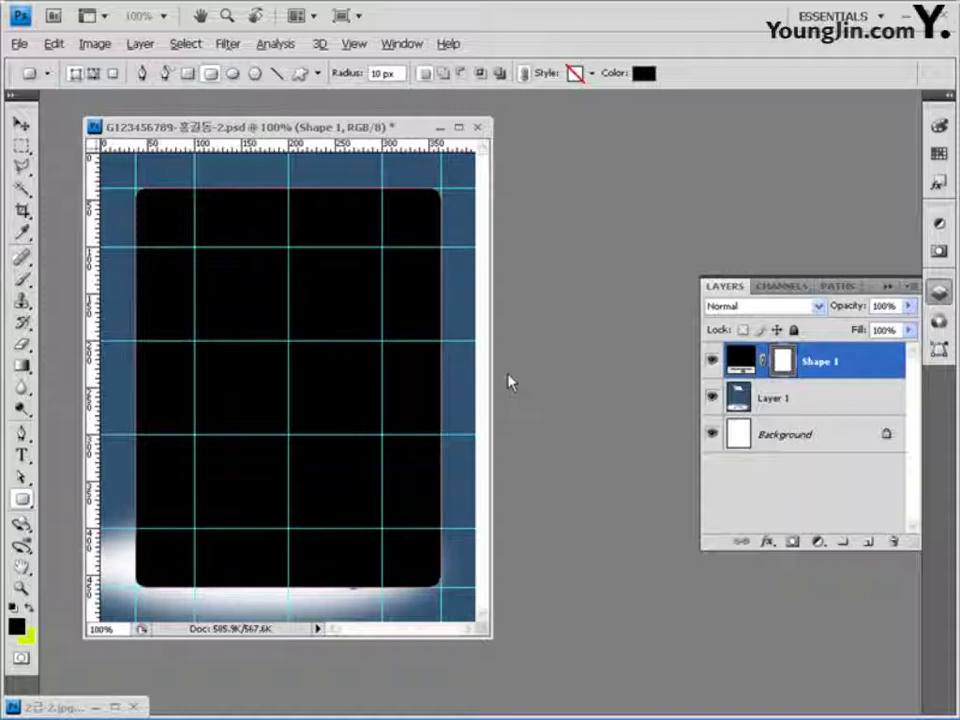
- Load the rounded rectangle's outline as a selection and delete its shape layer, leaving nothing selected
{"action": "left_click", "coordinate": [782, 362], "text": "ctrl"}
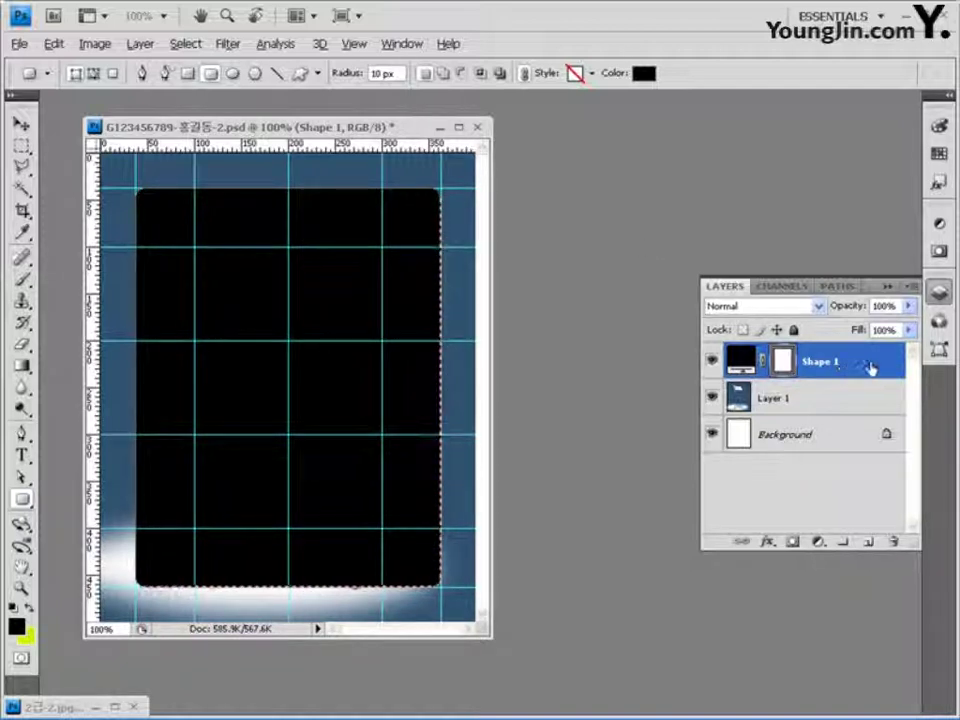
{"action": "left_click_drag", "start_coordinate": [872, 369], "coordinate": [894, 540]}
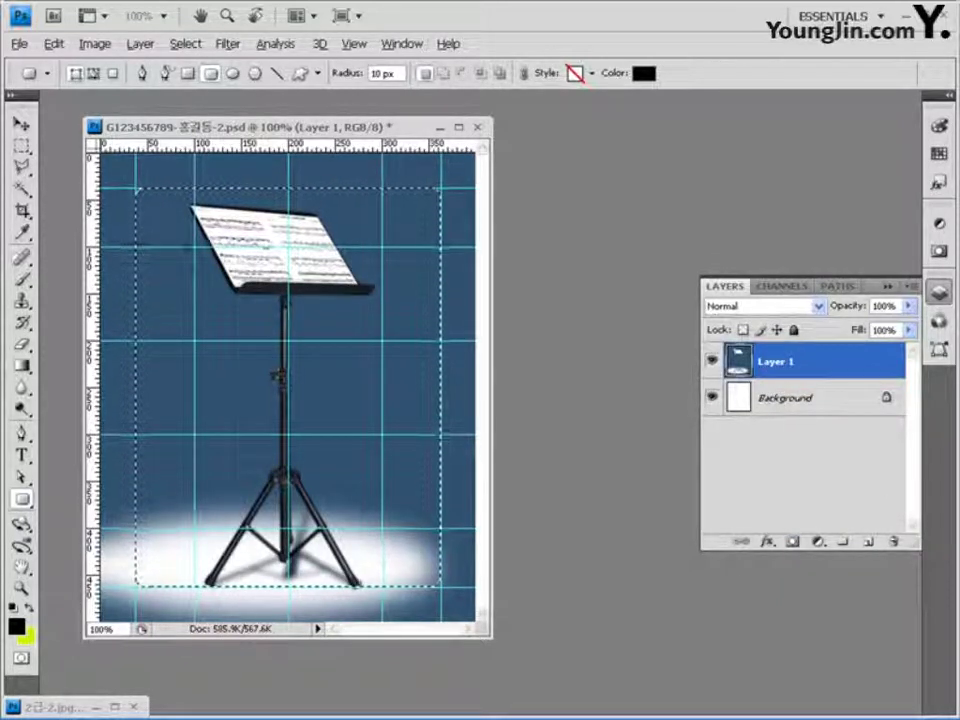
{"action": "left_click", "coordinate": [21, 146]}
{"action": "left_click", "coordinate": [140, 178]}
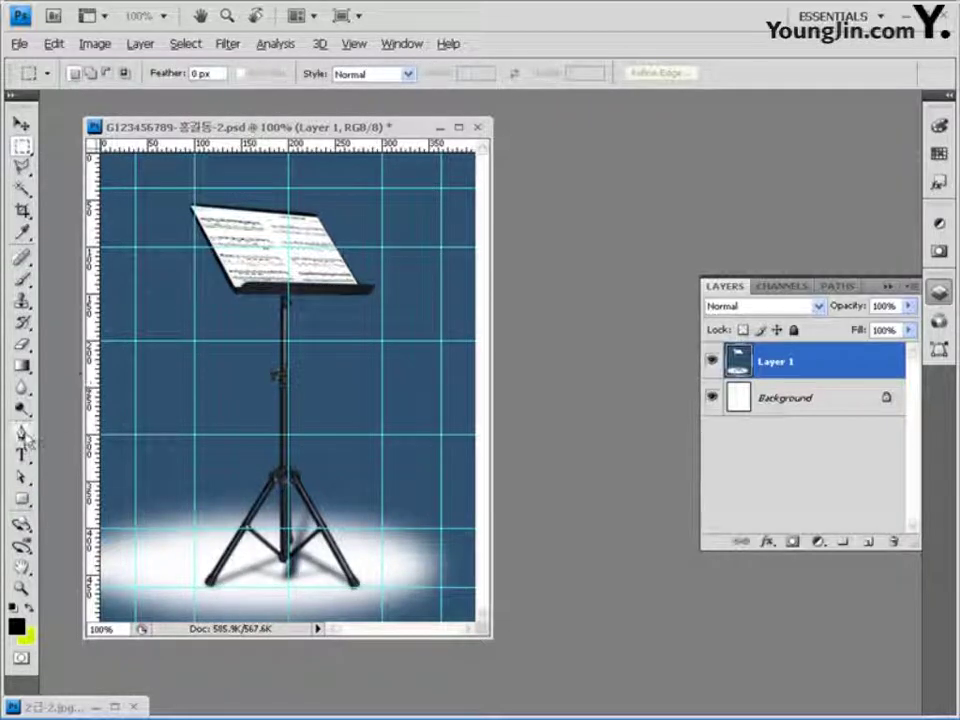
- Create a rounded rectangle path with a 10 px radius filling the area inside the inset guides and load it as a selection
{"action": "left_click", "coordinate": [21, 499]}
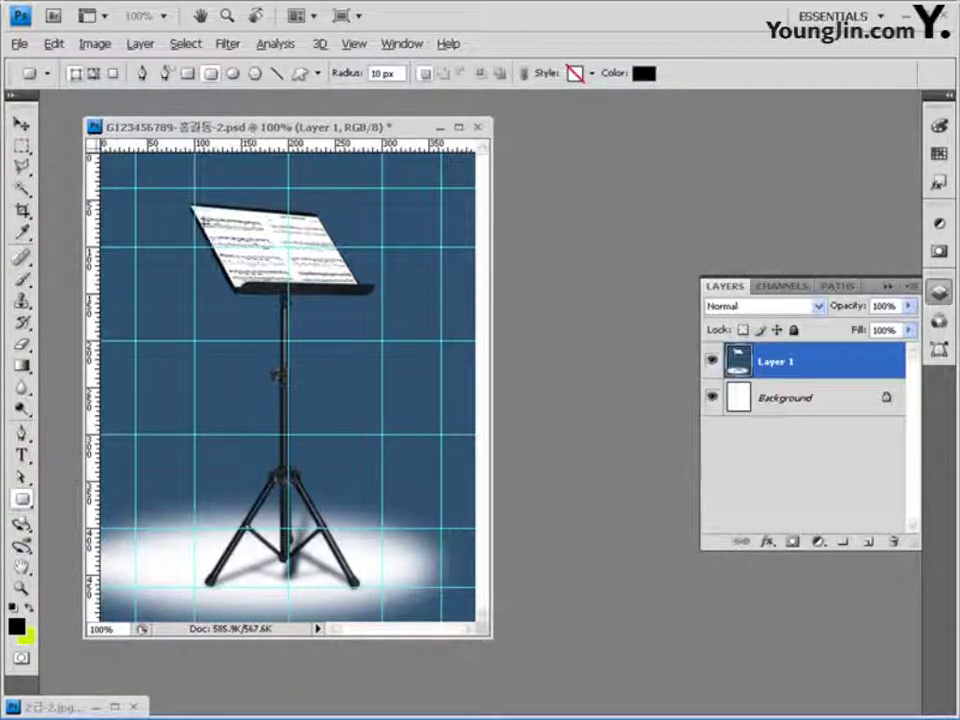
{"action": "left_click", "coordinate": [93, 73]}
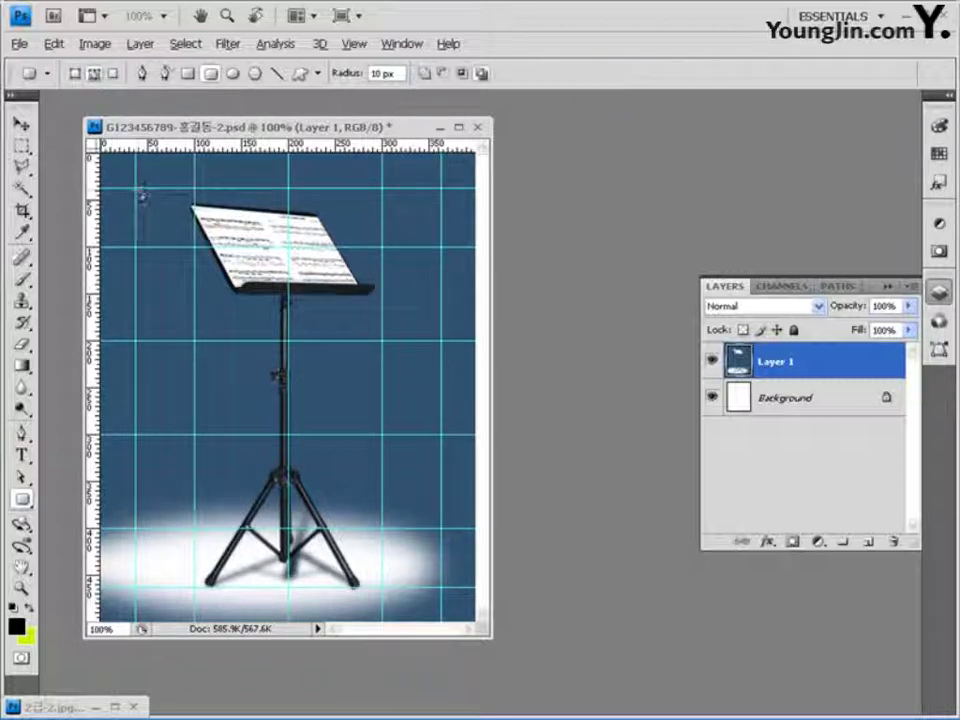
{"action": "left_click_drag", "start_coordinate": [141, 195], "coordinate": [434, 568]}
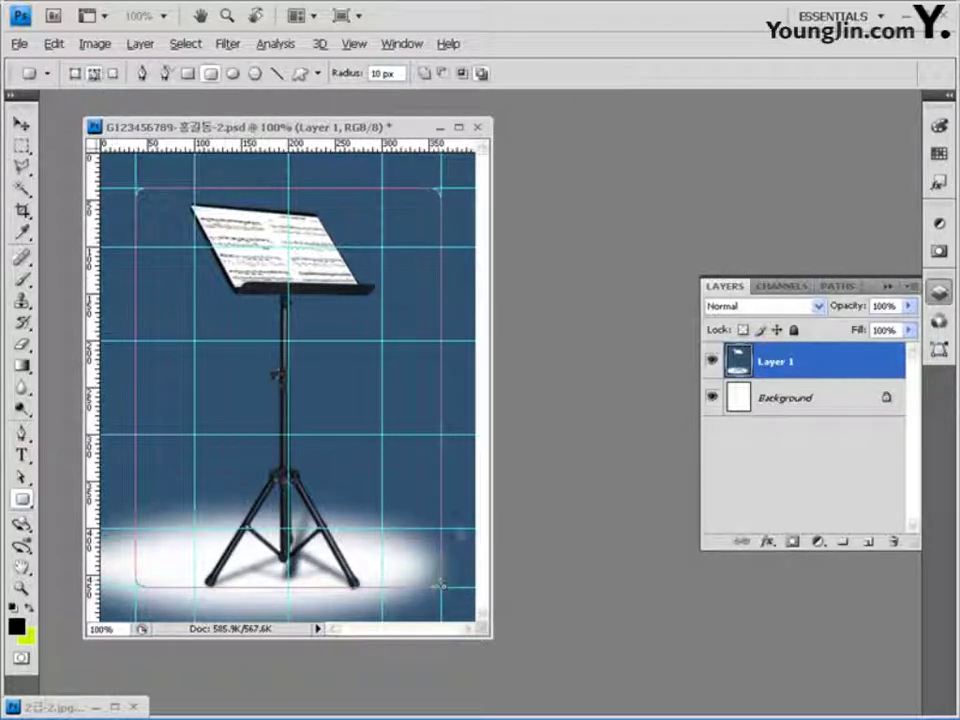
{"action": "left_click", "coordinate": [843, 288]}
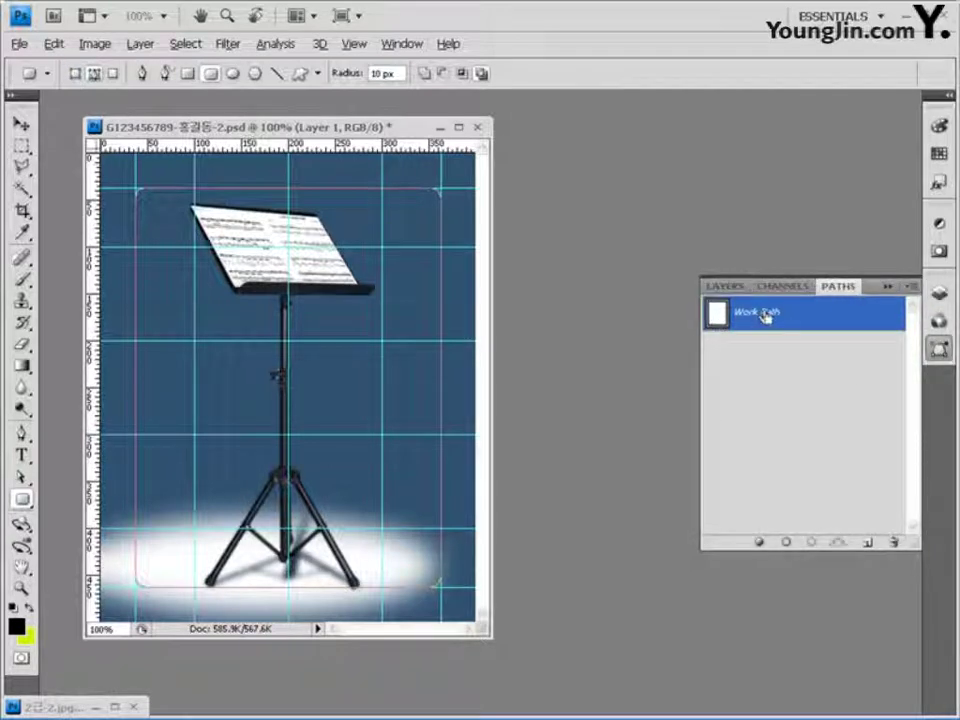
{"action": "key", "text": "ctrl+Return"}
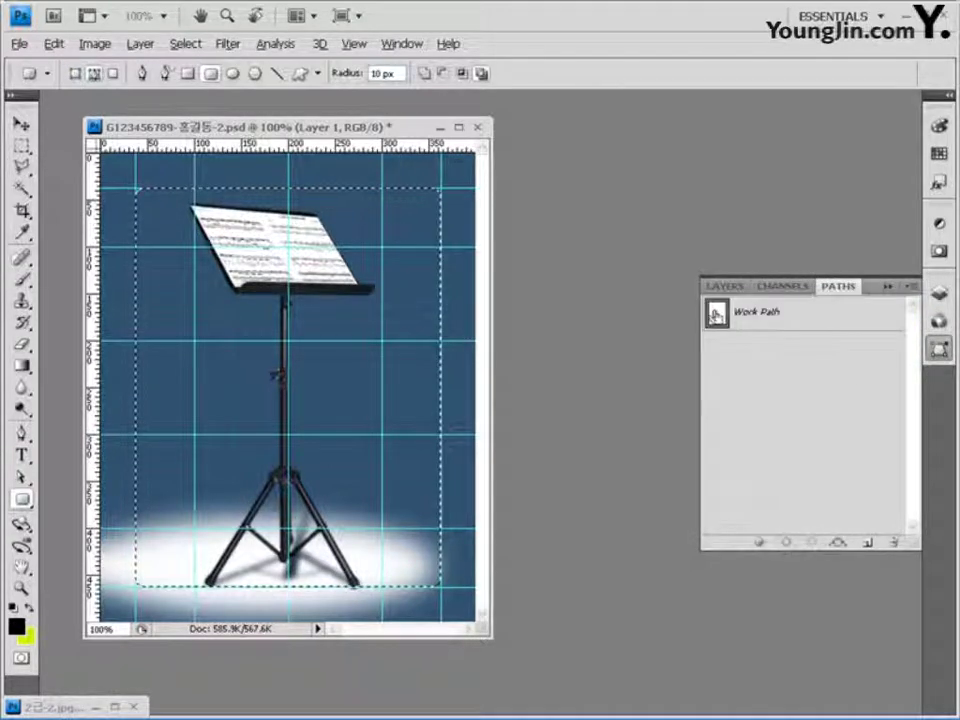
- Copy the selected rounded area of Layer 1 onto a new layer with Layer via Copy
{"action": "left_click", "coordinate": [730, 286]}
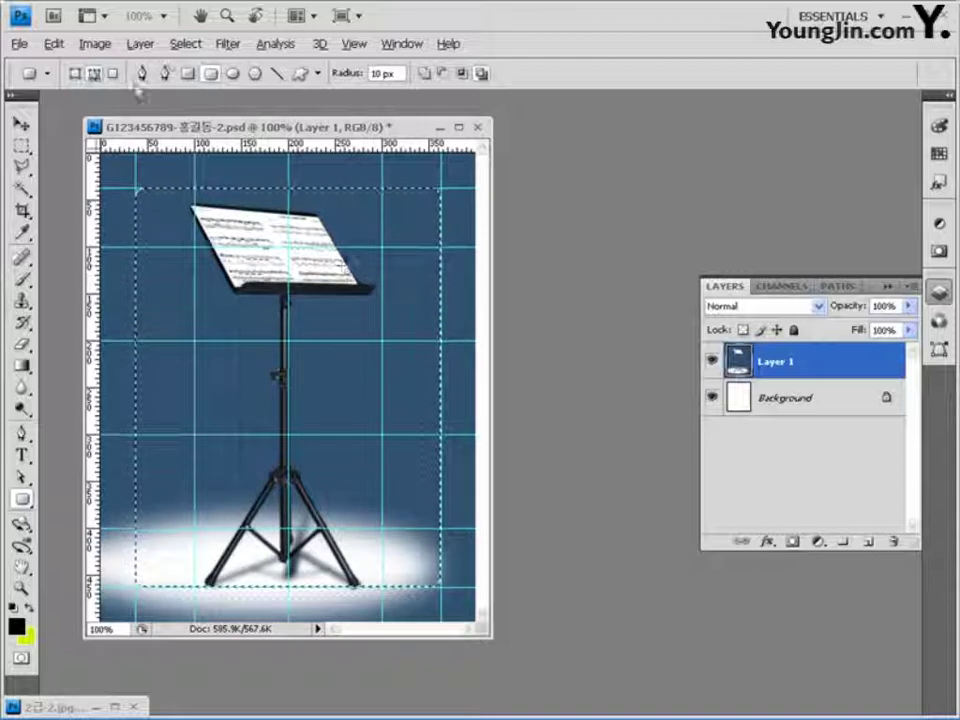
{"action": "left_click", "coordinate": [140, 44]}
{"action": "mouse_move", "coordinate": [145, 68]}
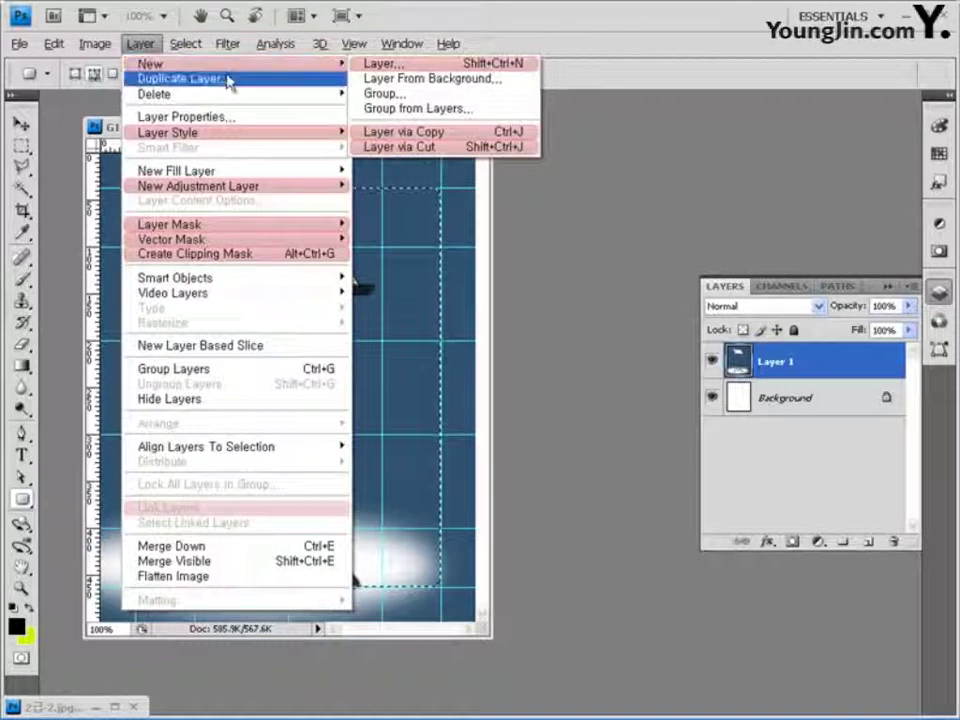
{"action": "left_click", "coordinate": [400, 132]}
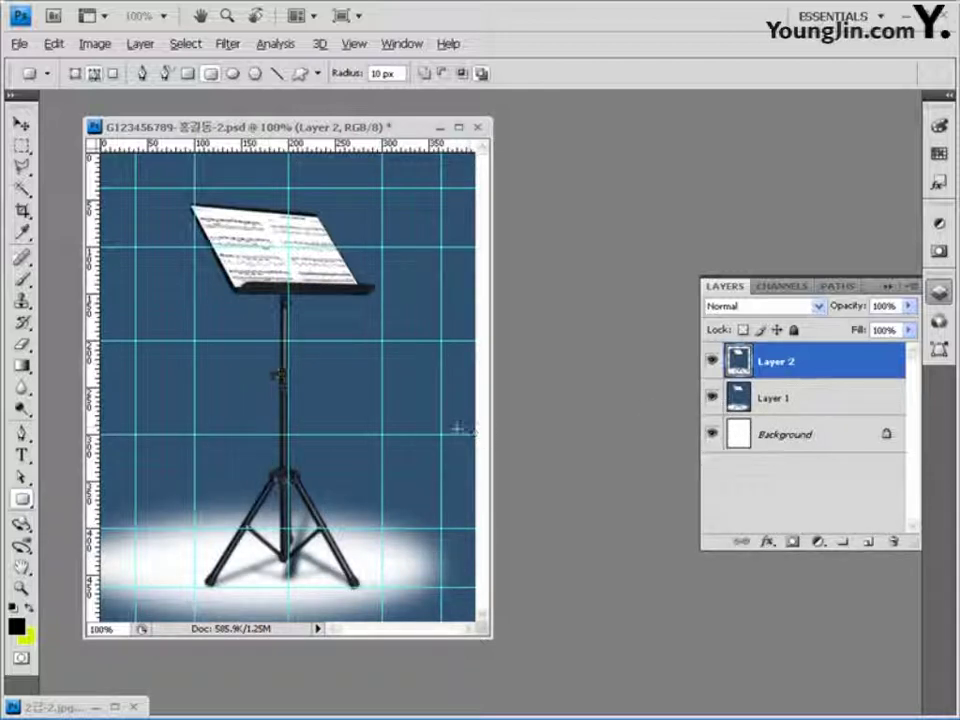
- Apply the Patchwork texture filter to Layer 1 with square size 4 and relief 8, and check it with Layer 2 temporarily hidden
{"action": "left_click", "coordinate": [836, 399]}
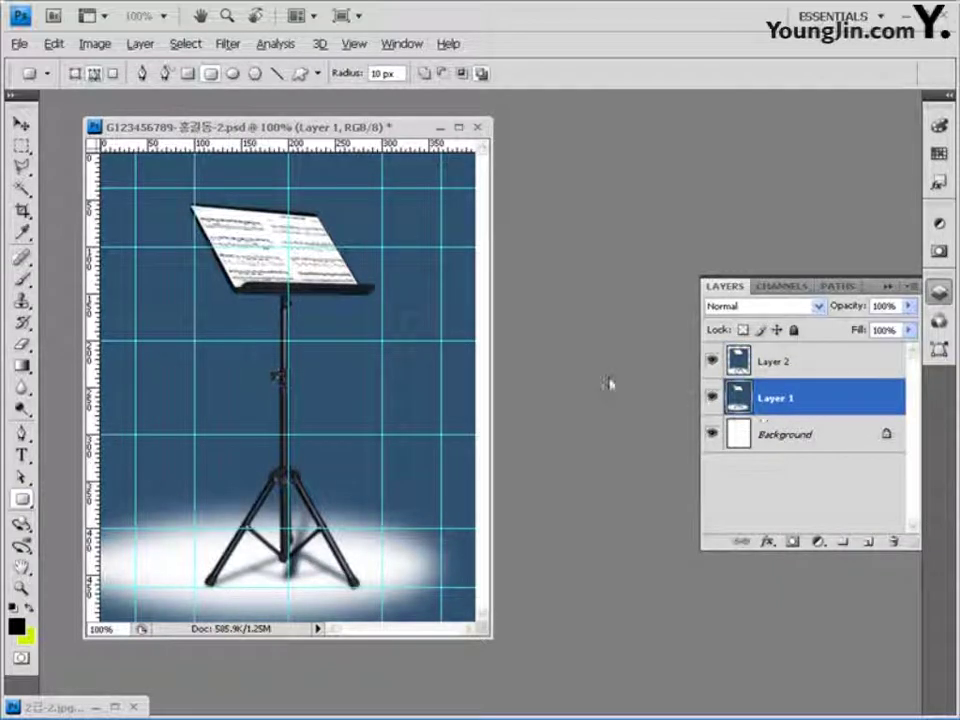
{"action": "left_click", "coordinate": [230, 45]}
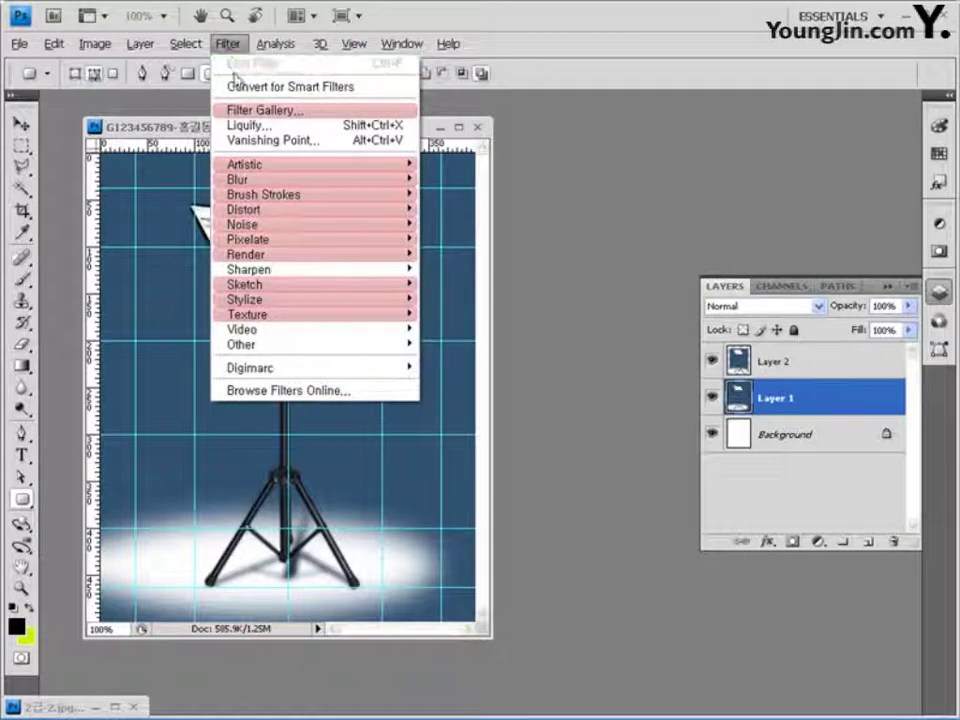
{"action": "mouse_move", "coordinate": [330, 315]}
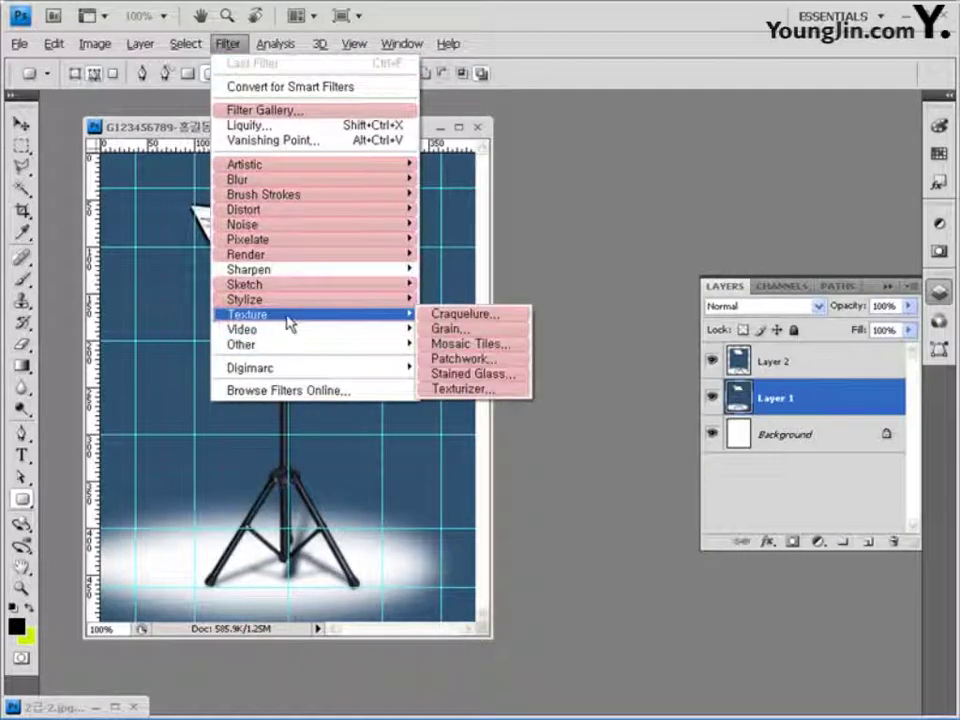
{"action": "left_click", "coordinate": [484, 358]}
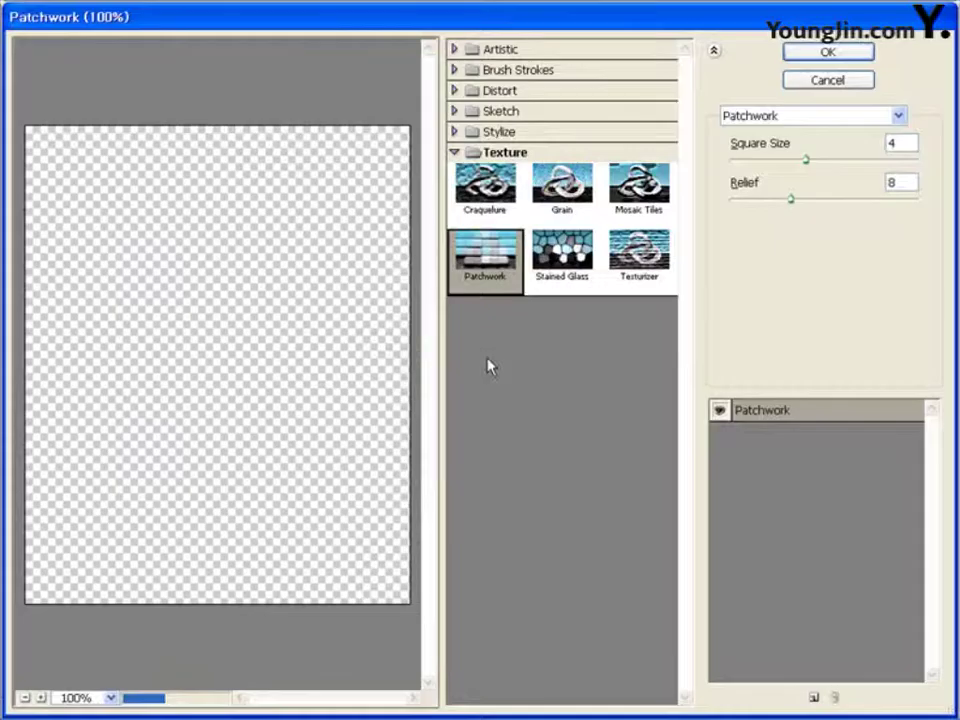
{"action": "left_click", "coordinate": [826, 53]}
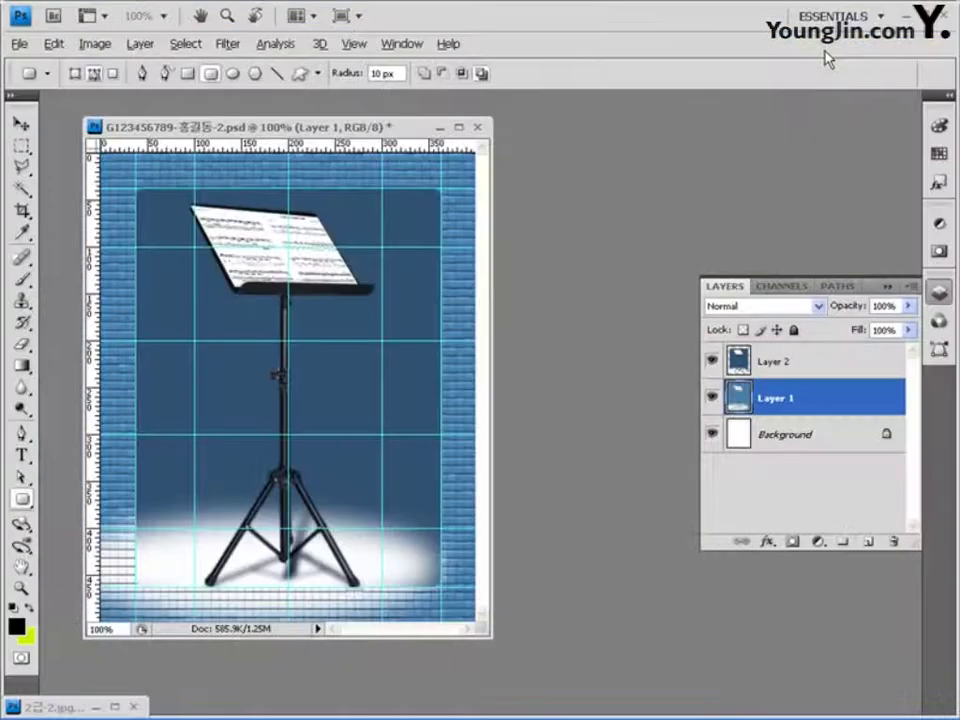
{"action": "left_click", "coordinate": [711, 362]}
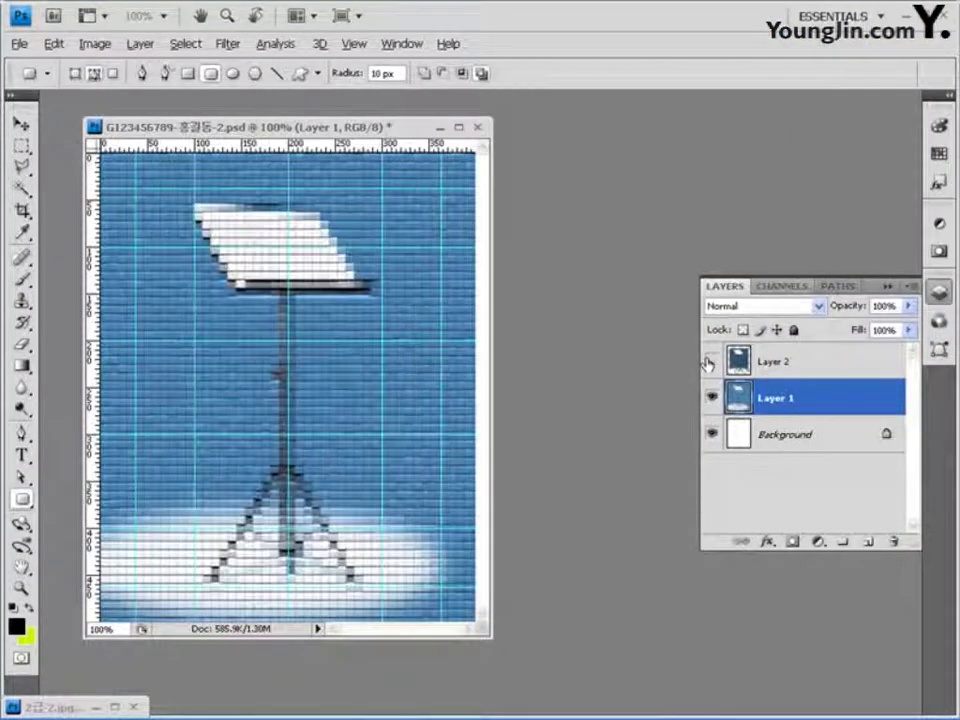
{"action": "left_click", "coordinate": [711, 362]}
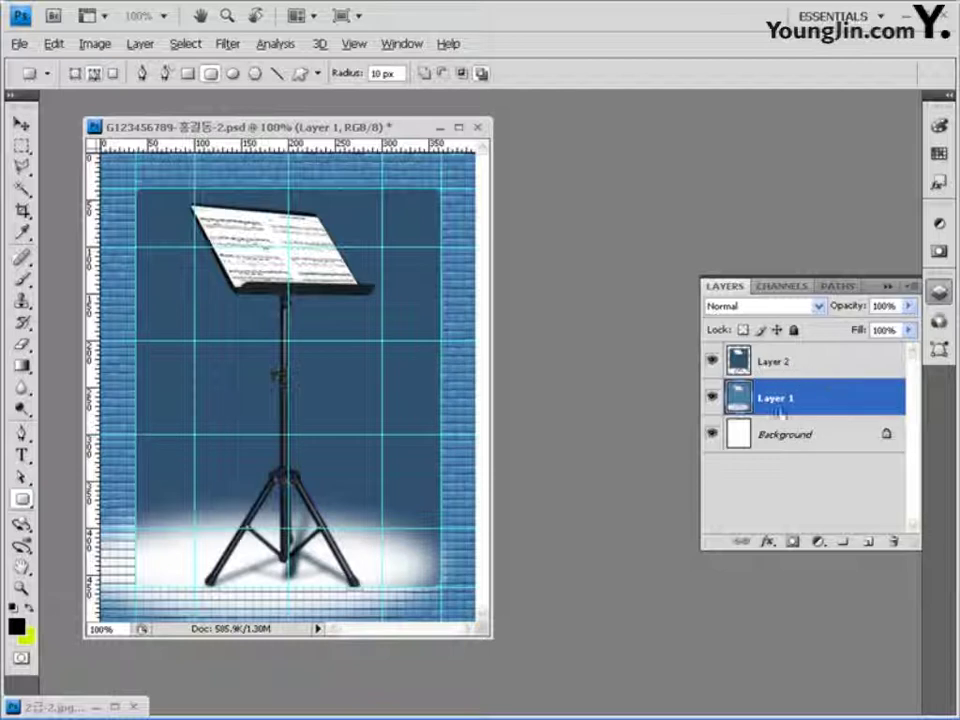
- Add a white 5 px outside stroke to the rounded inner picture on Layer 2
{"action": "left_click", "coordinate": [829, 362]}
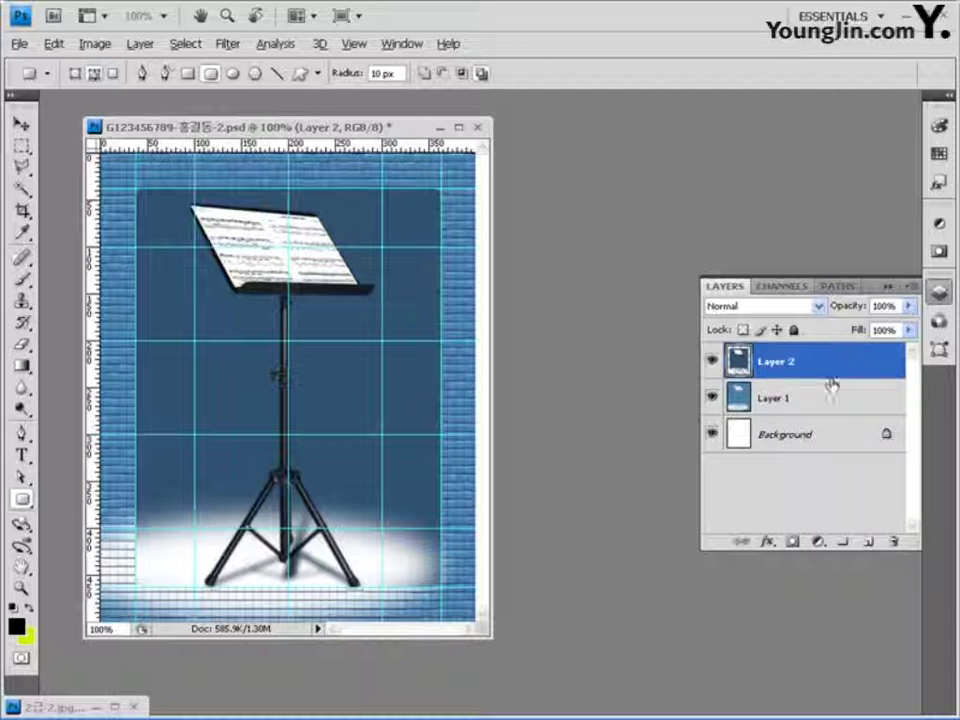
{"action": "left_click", "coordinate": [767, 542]}
{"action": "left_click", "coordinate": [786, 525]}
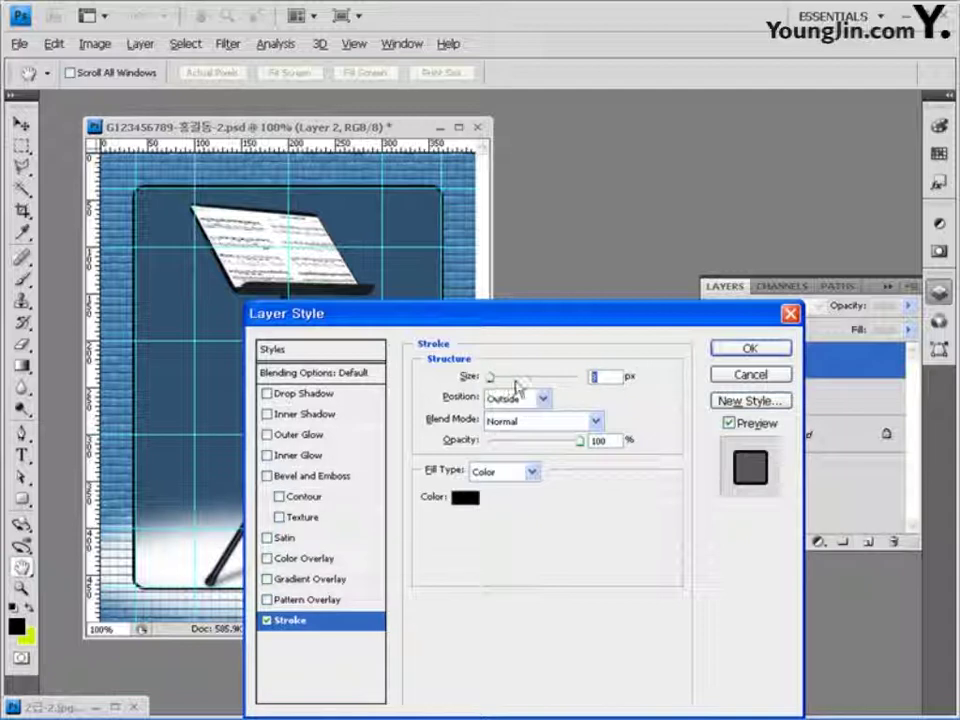
{"action": "type", "text": "5"}
{"action": "left_click", "coordinate": [466, 497]}
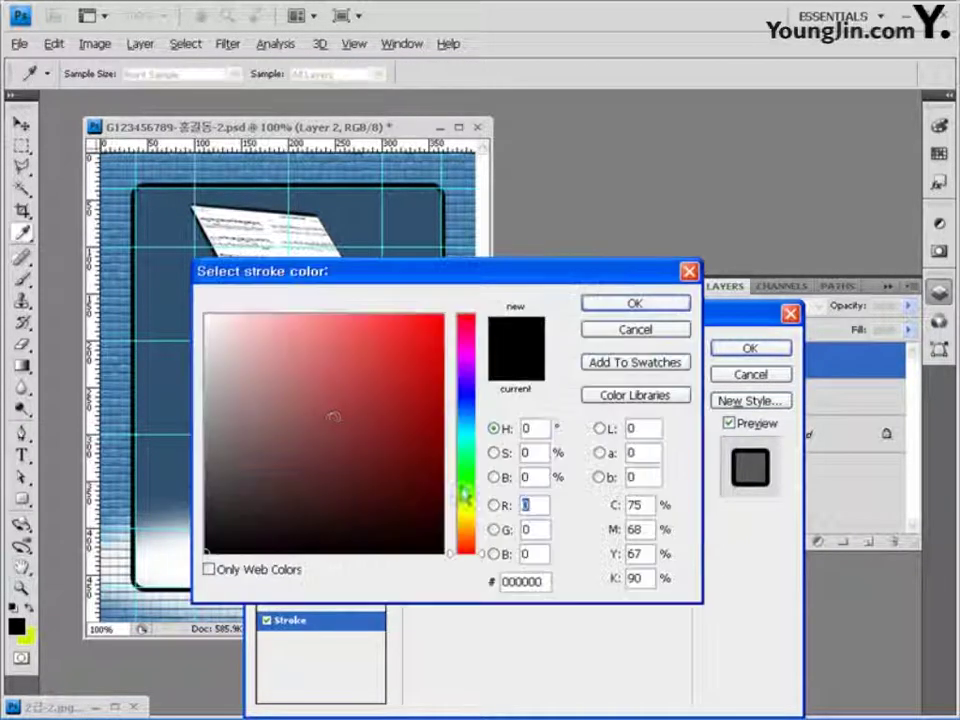
{"action": "left_click_drag", "start_coordinate": [336, 414], "coordinate": [161, 264]}
{"action": "left_click", "coordinate": [634, 304]}
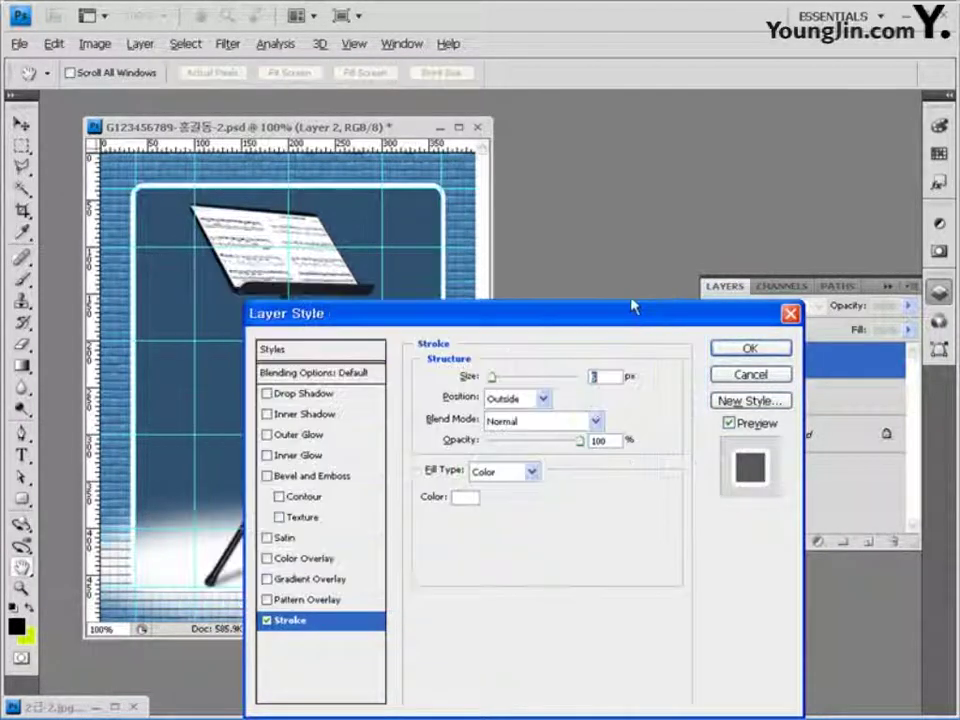
{"action": "left_click", "coordinate": [751, 348]}
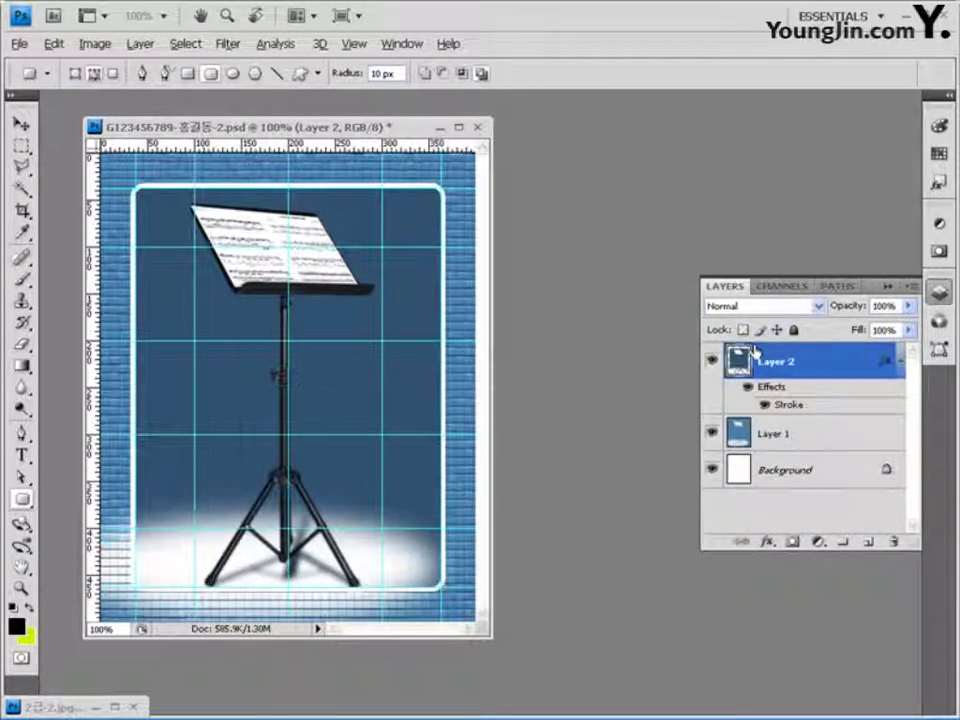
- Open the microphone picture 2급-4 and select the microphone by picking the white background with the Magic Wand and inverting the selection
{"action": "double_click", "coordinate": [610, 233]}
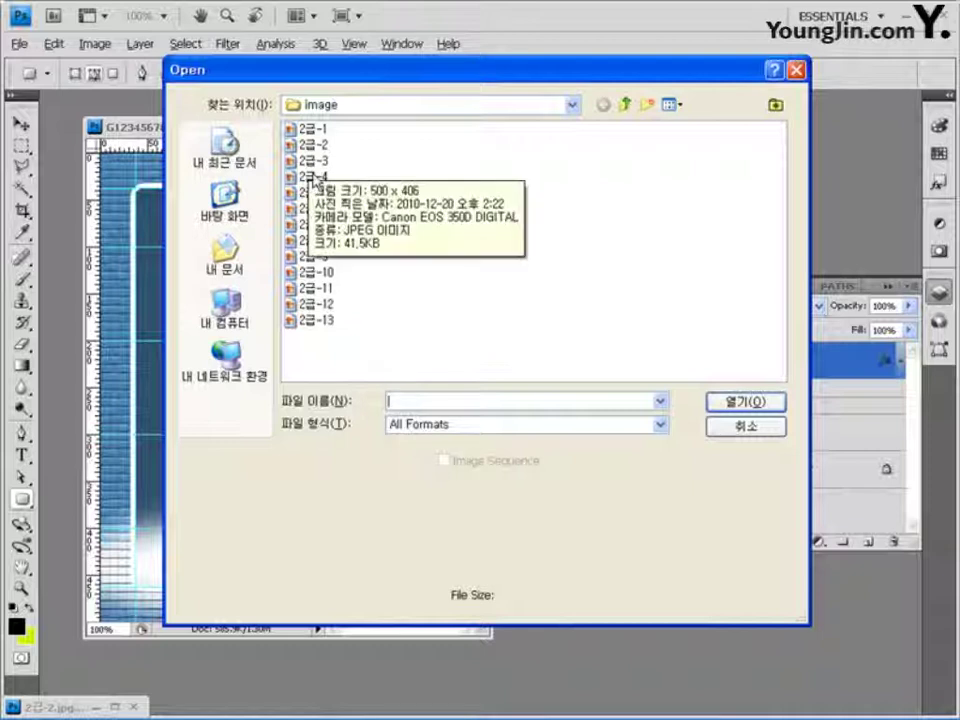
{"action": "left_click", "coordinate": [306, 176]}
{"action": "left_click", "coordinate": [740, 426]}
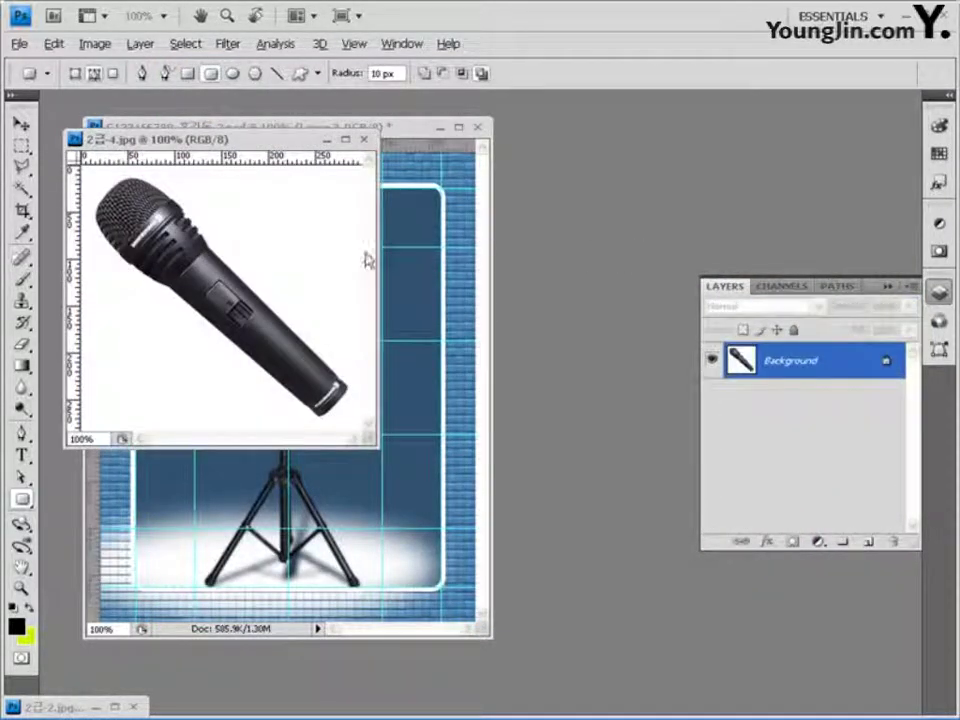
{"action": "left_click", "coordinate": [22, 188]}
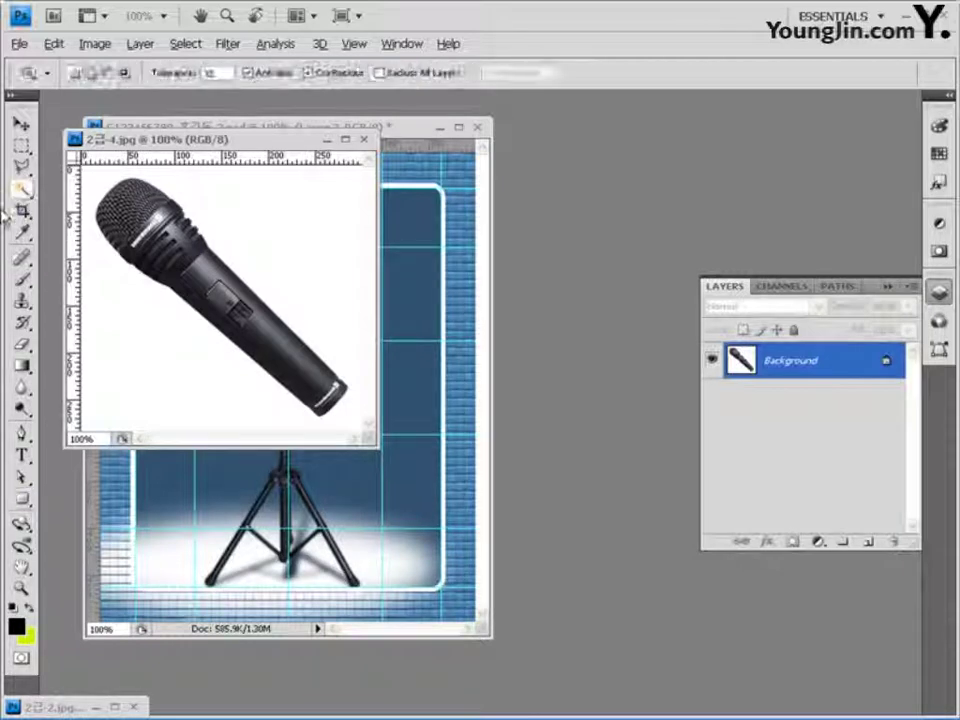
{"action": "left_click", "coordinate": [298, 272]}
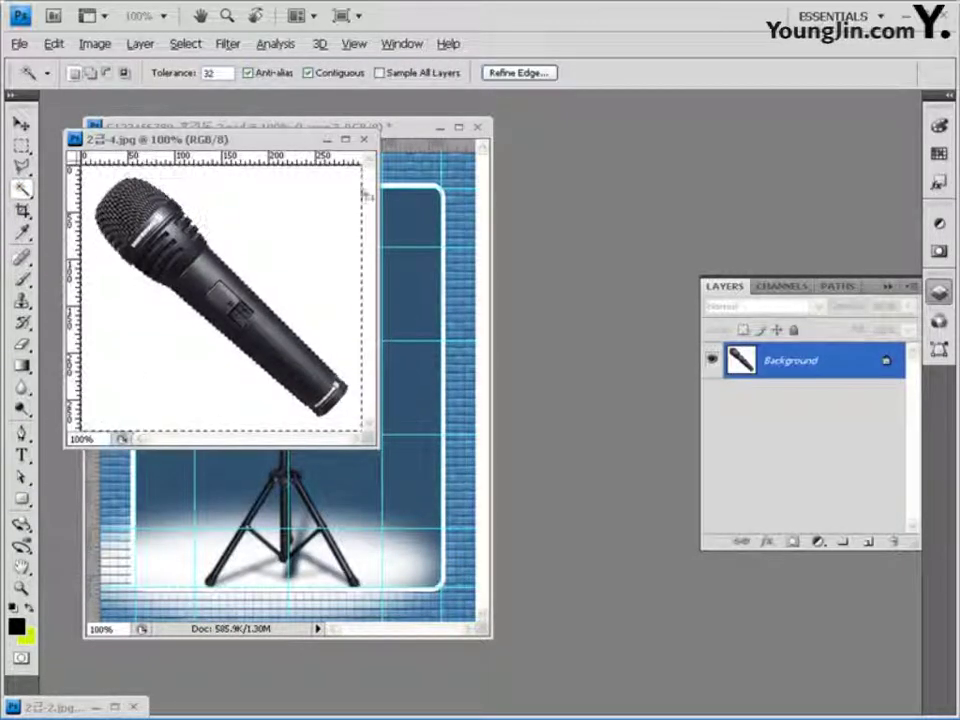
{"action": "left_click", "coordinate": [185, 43]}
{"action": "left_click", "coordinate": [202, 110]}
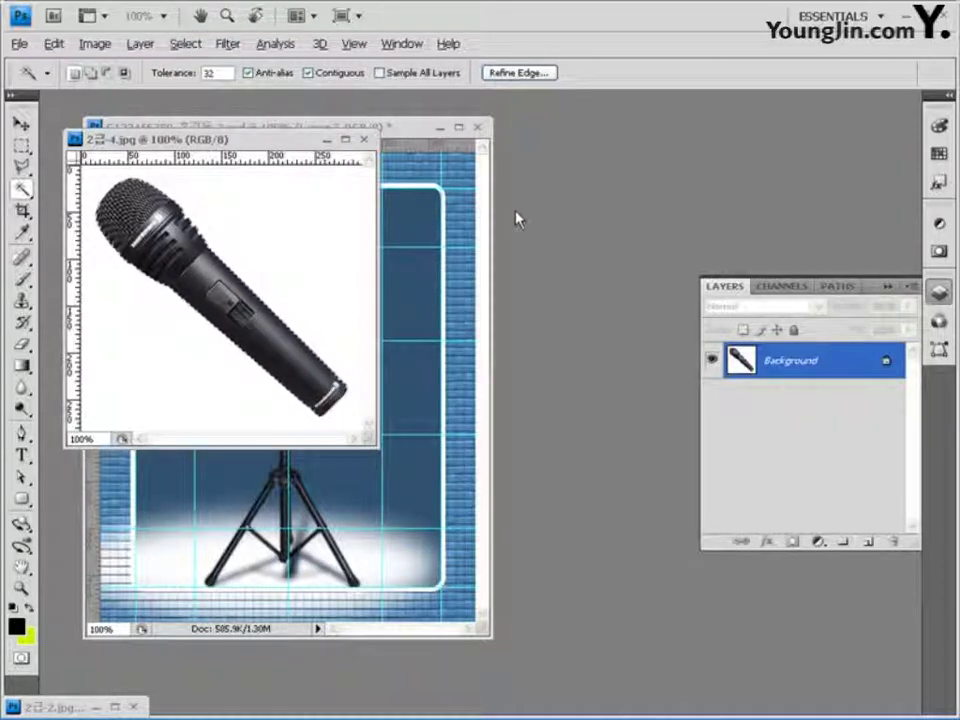
- Copy the microphone into the music stand composition and place it over the lower-right corner of the rounded frame
{"action": "left_click", "coordinate": [328, 141]}
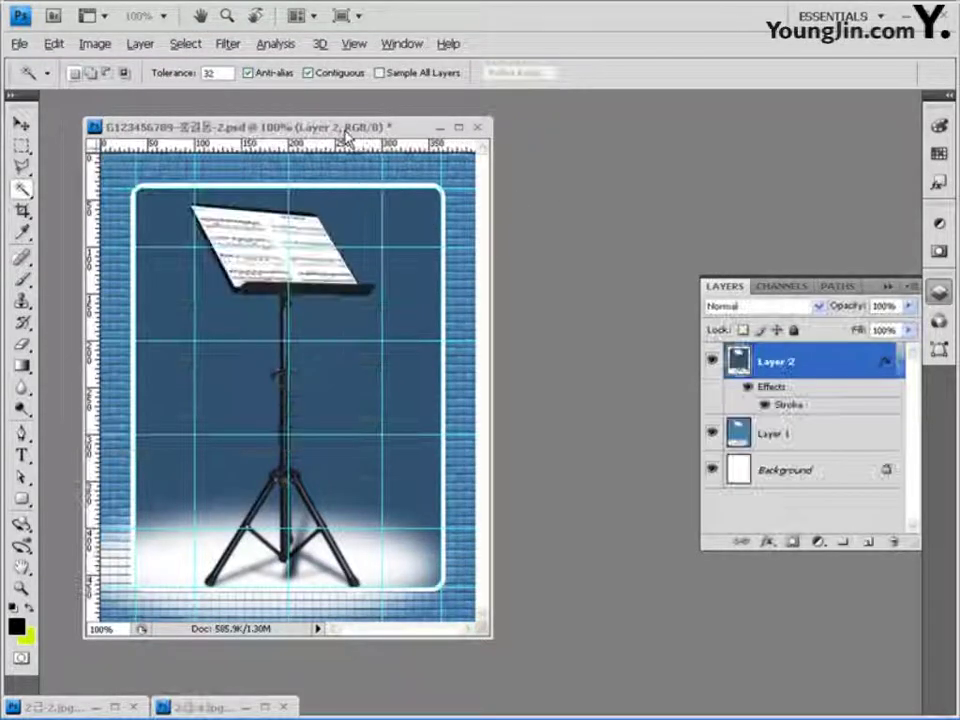
{"action": "left_click", "coordinate": [20, 123]}
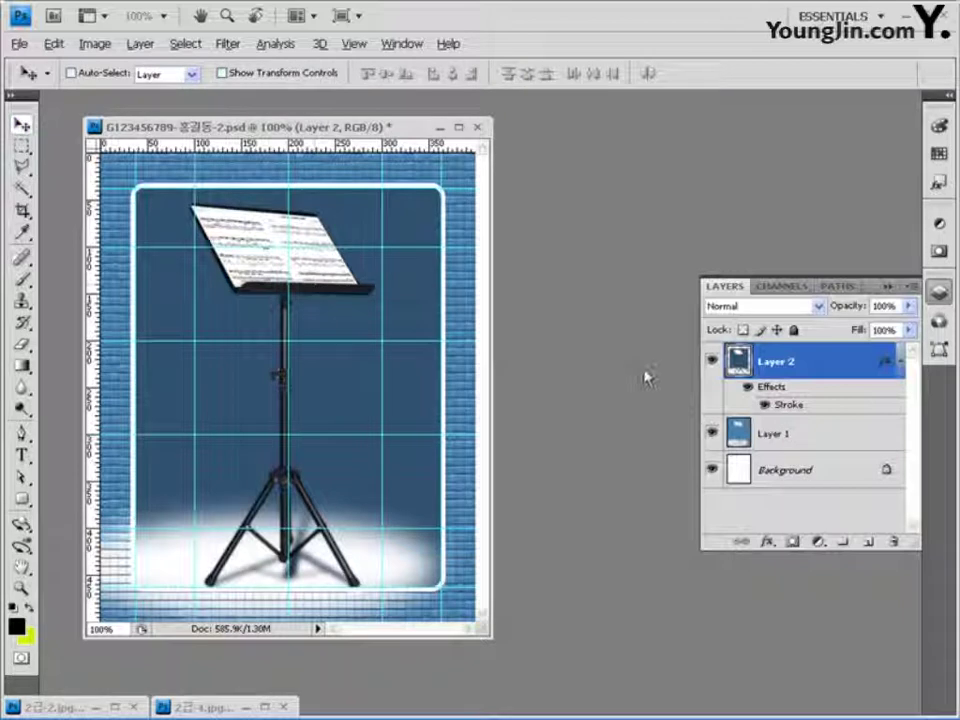
{"action": "key", "text": "ctrl+v"}
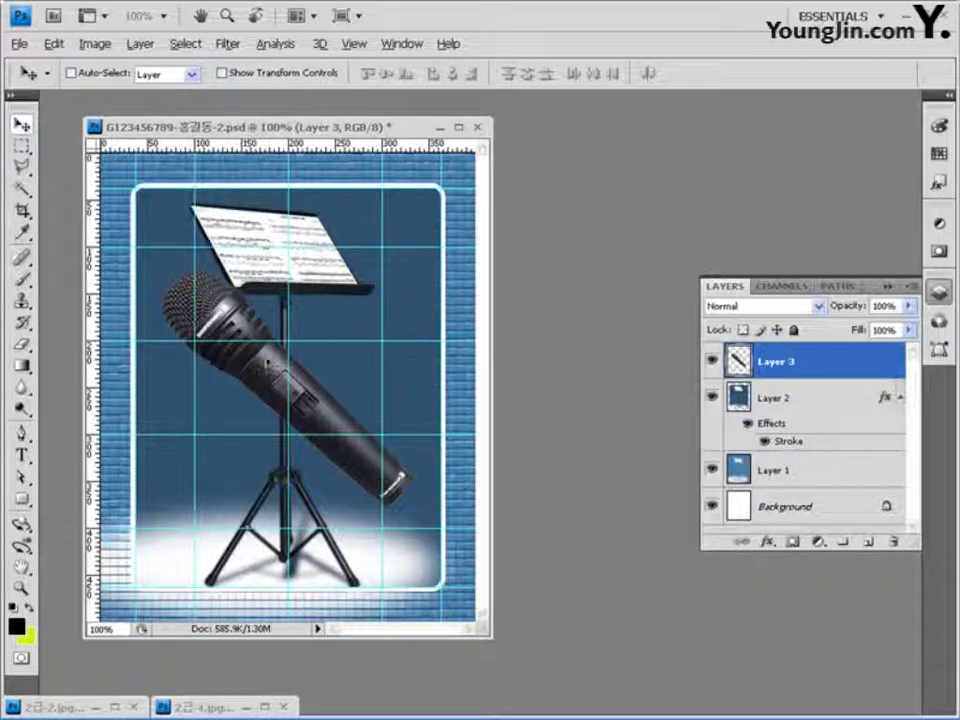
{"action": "left_click_drag", "start_coordinate": [255, 385], "coordinate": [409, 546]}
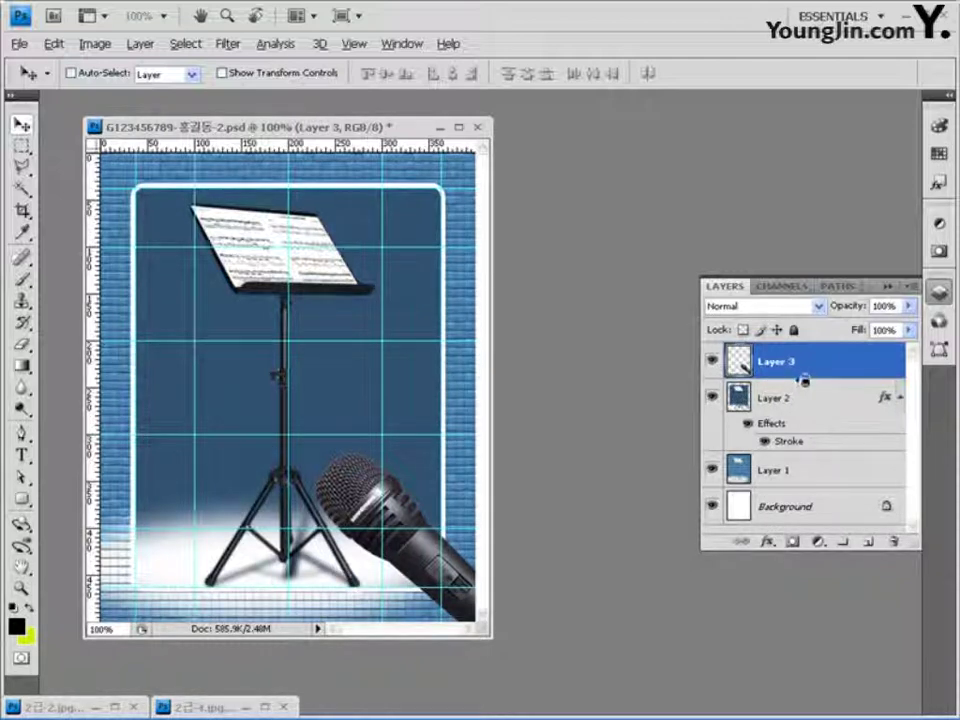
- Clip the microphone layer to Layer 2 and add a Multiply drop shadow with 75% opacity, 120° angle, 5 px distance and 5 px size
{"action": "left_click", "coordinate": [803, 380], "text": "alt"}
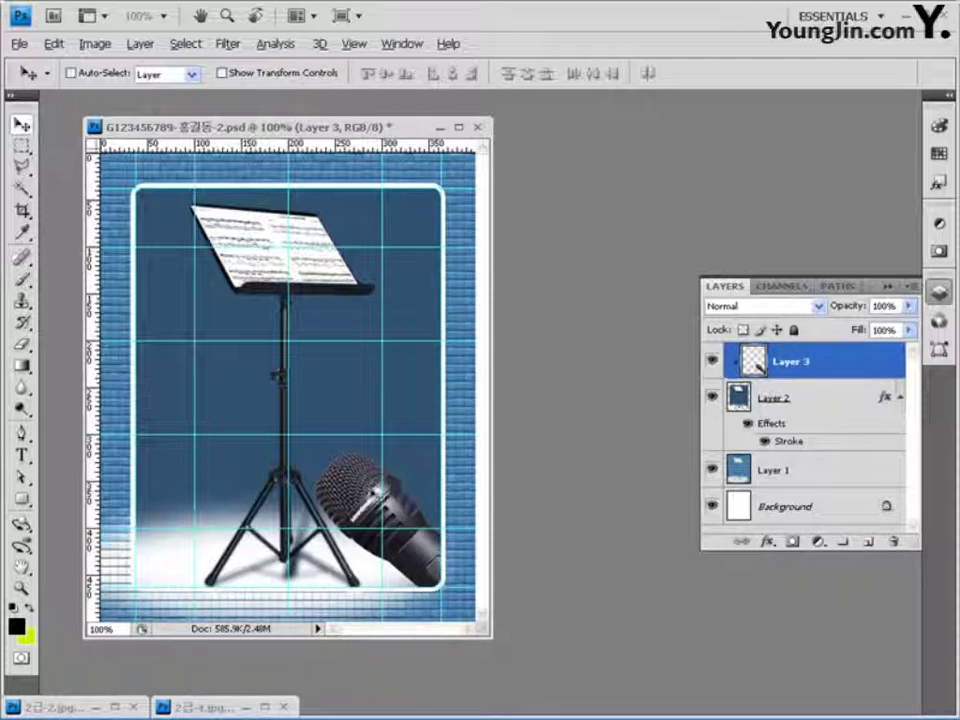
{"action": "left_click", "coordinate": [768, 541]}
{"action": "left_click", "coordinate": [843, 383]}
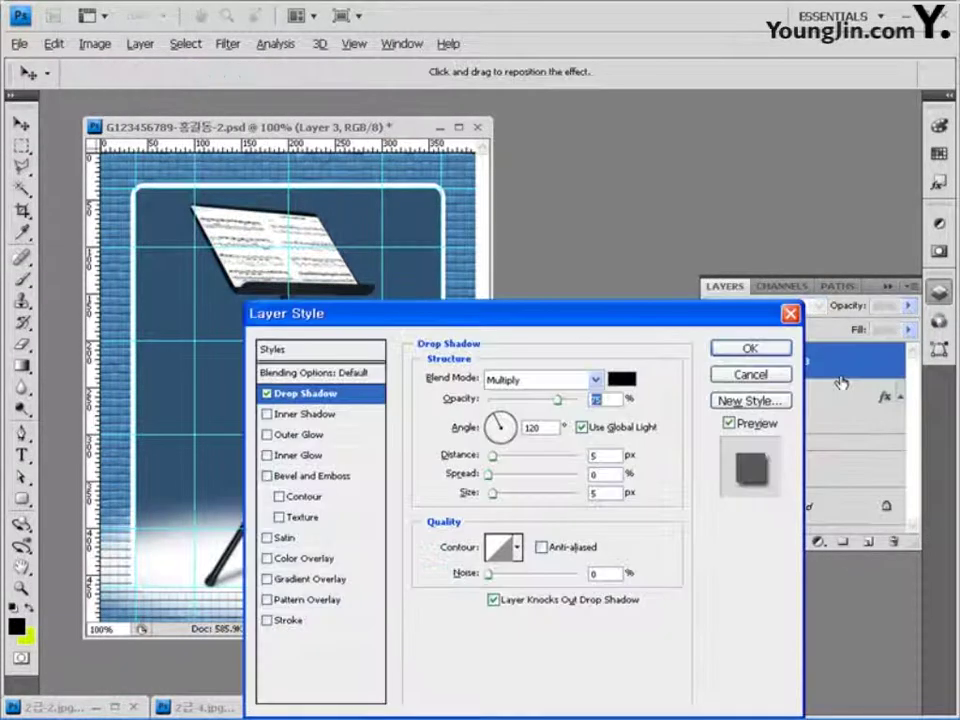
{"action": "left_click_drag", "start_coordinate": [625, 321], "coordinate": [767, 60]}
{"action": "left_click", "coordinate": [895, 88]}
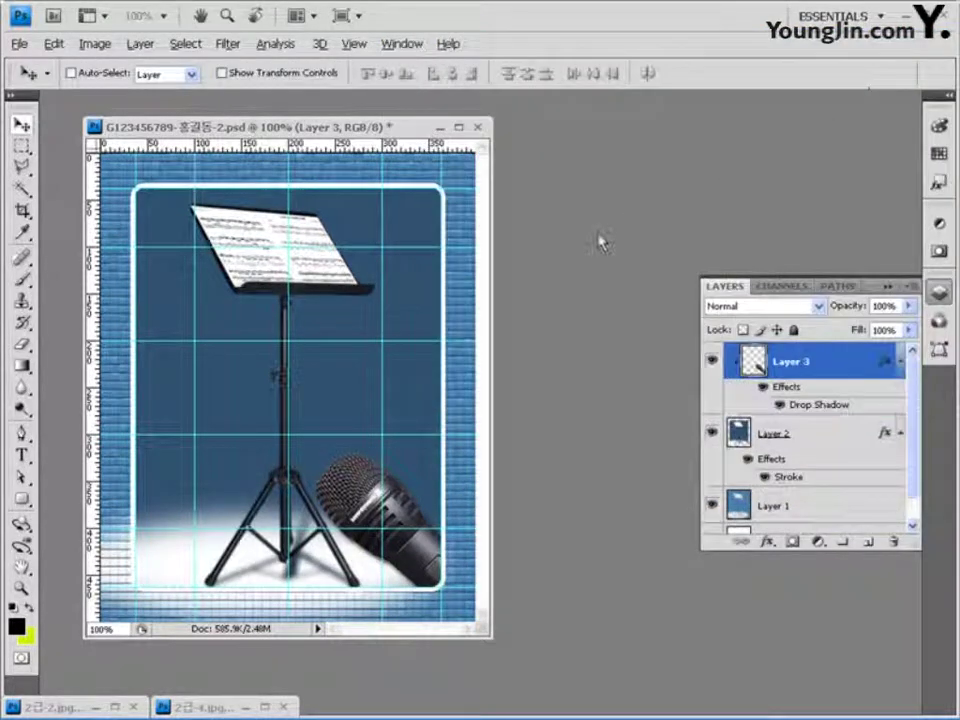
- Open the green gift box picture 2급-3 for a closer look at its ribbon bow
{"action": "double_click", "coordinate": [574, 281]}
{"action": "left_click", "coordinate": [312, 160]}
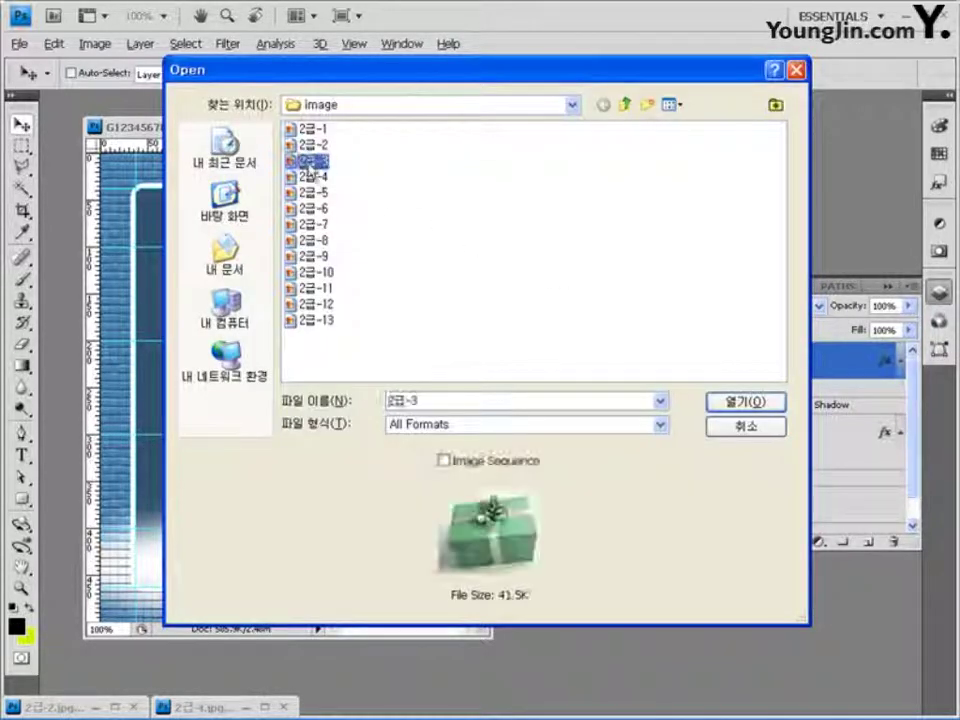
{"action": "left_click", "coordinate": [745, 401]}
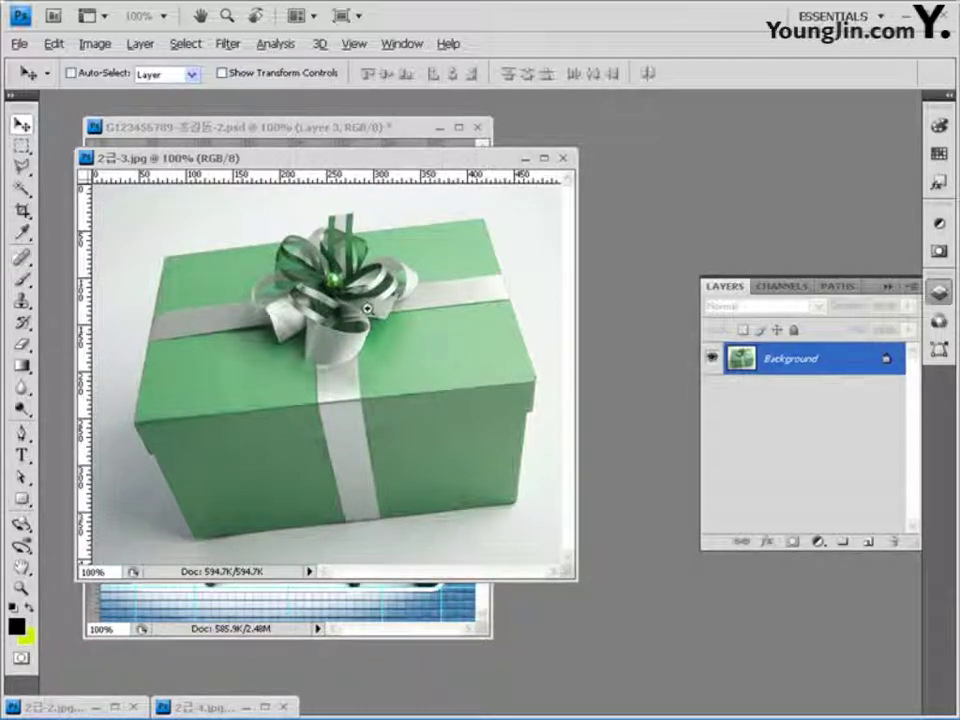
{"action": "key", "text": "ctrl+plus"}
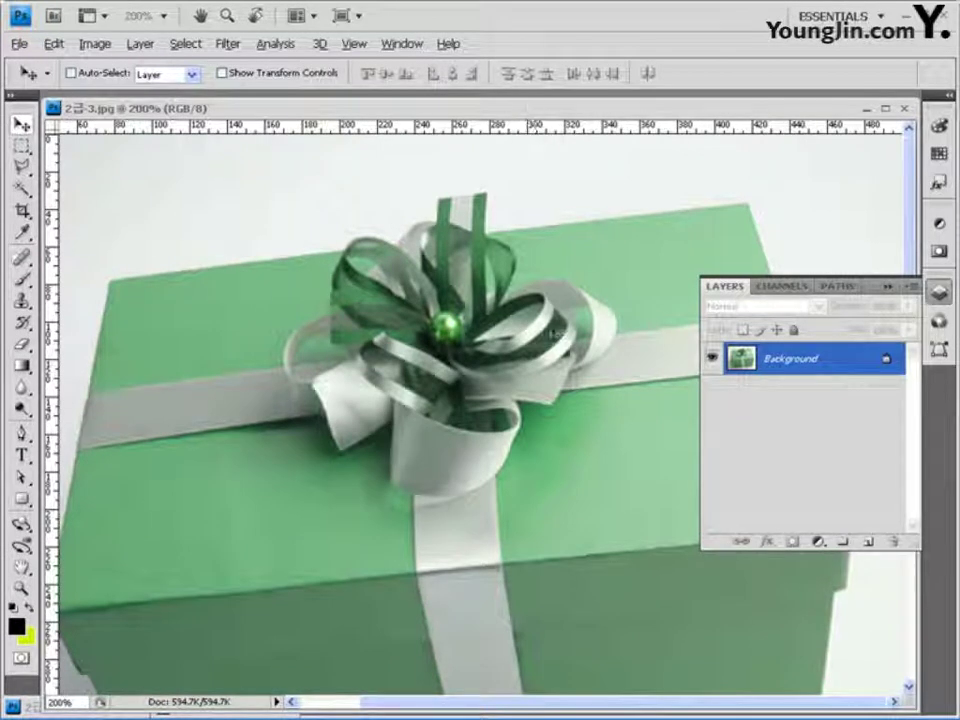
- Select the bow and the horizontal ribbon band on the green gift box with the Polygonal Lasso, leaving out the openings inside the loops
{"action": "key", "text": "F7"}
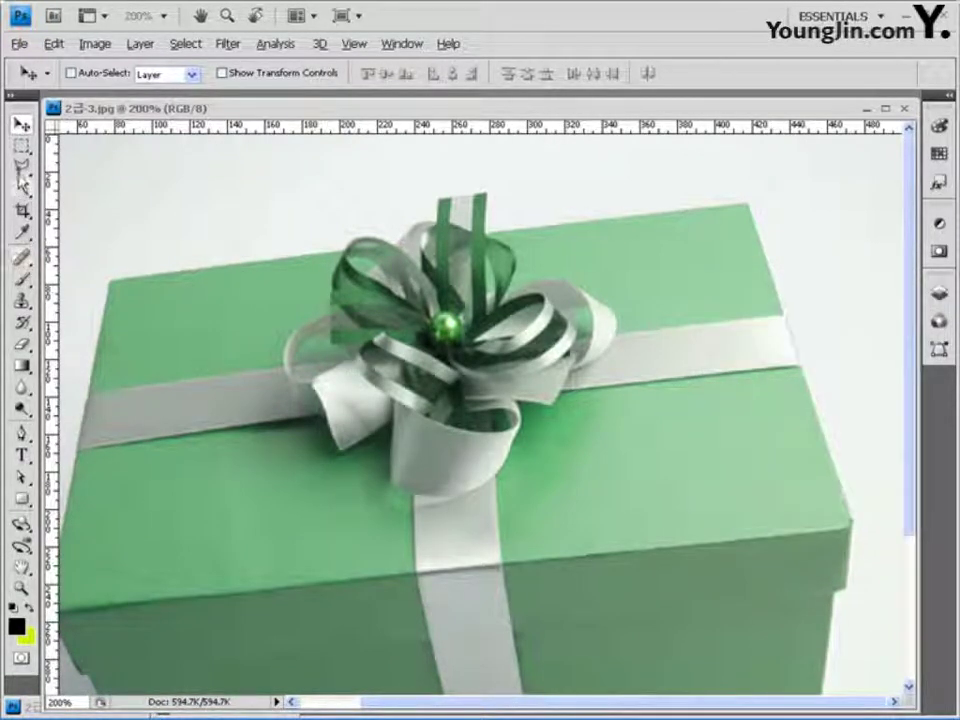
{"action": "key", "text": "l"}
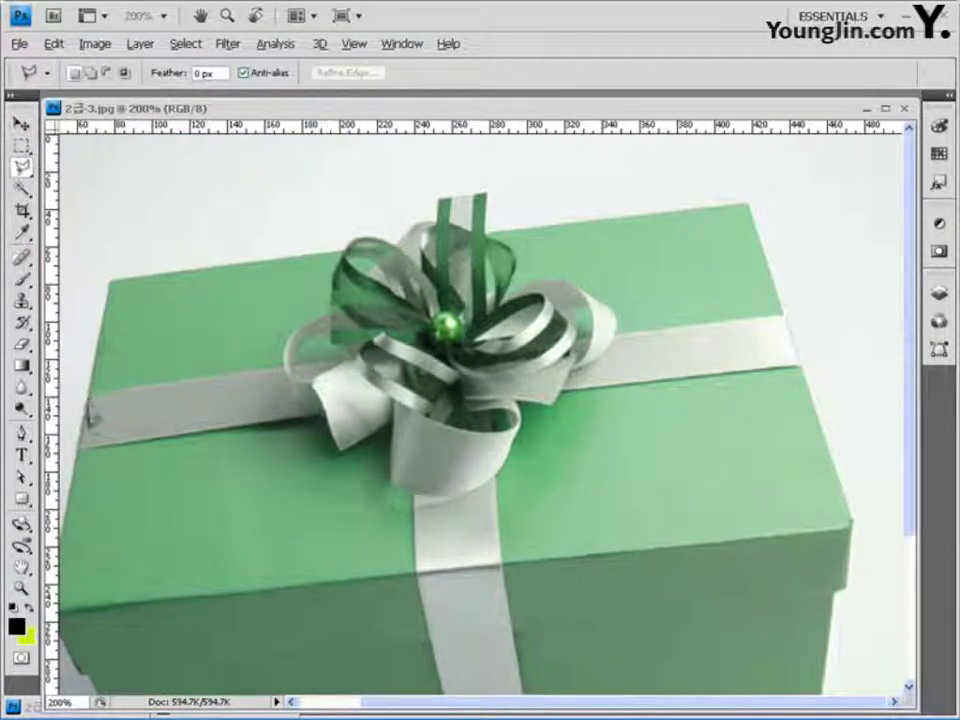
{"action": "left_click", "coordinate": [79, 444]}
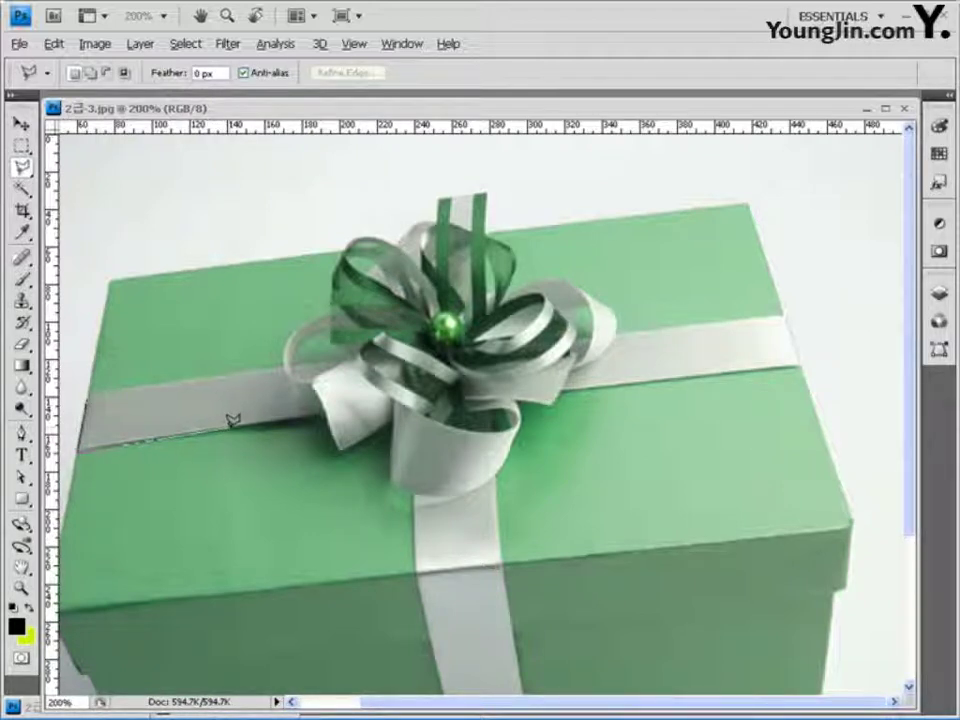
{"action": "left_click", "coordinate": [333, 417]}
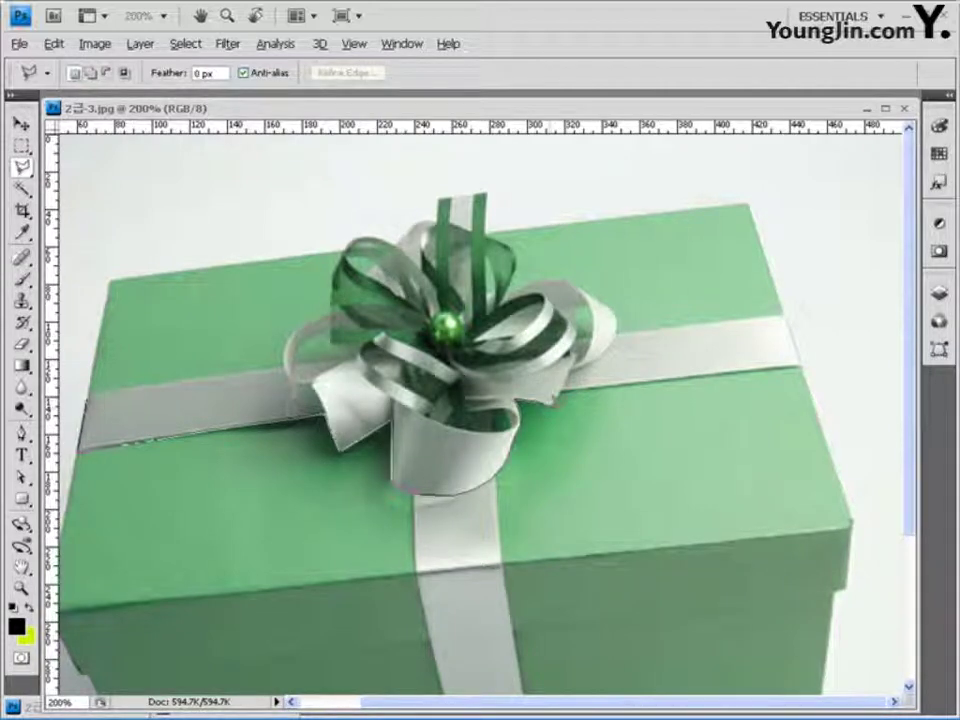
{"action": "double_click", "coordinate": [562, 375]}
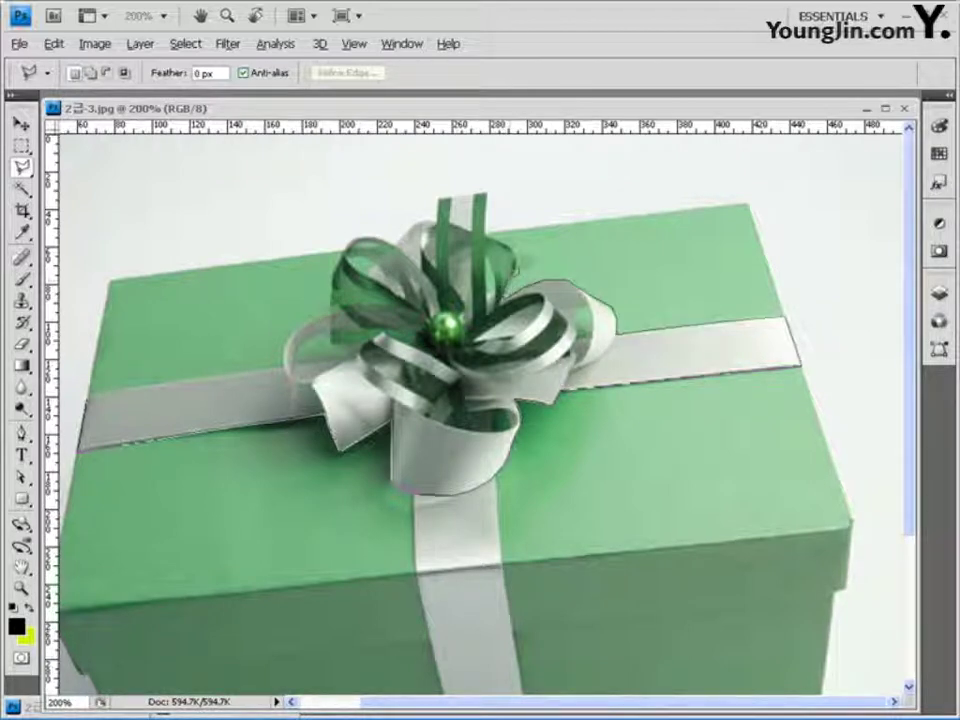
{"action": "double_click", "coordinate": [336, 256]}
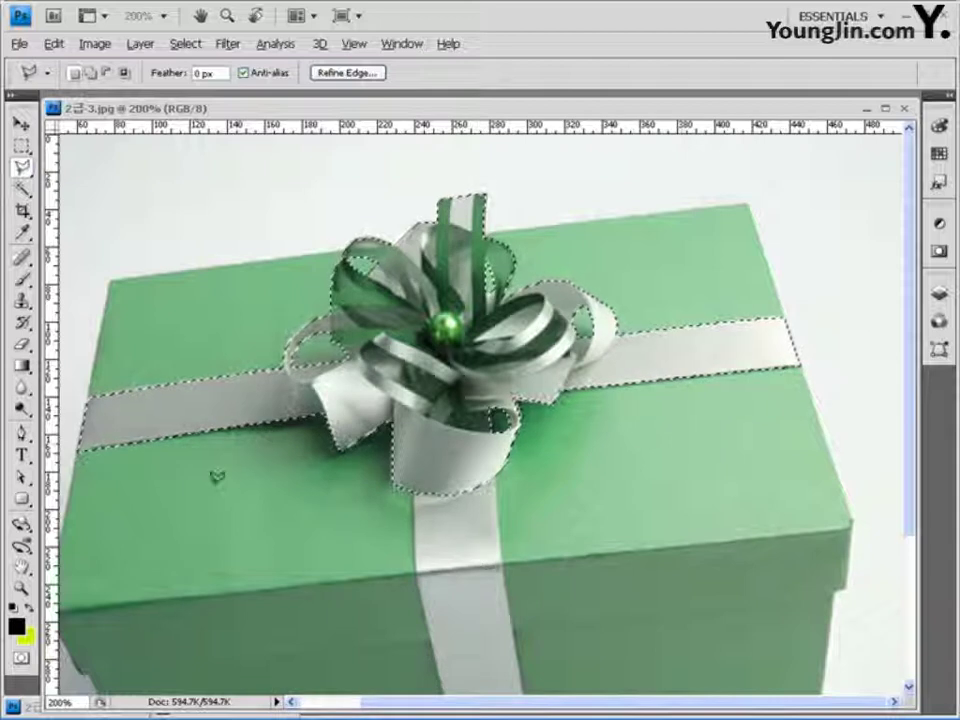
- Copy the selected ribbon and bow into the music stand composition and minimize the gift box picture
{"action": "double_click", "coordinate": [20, 588]}
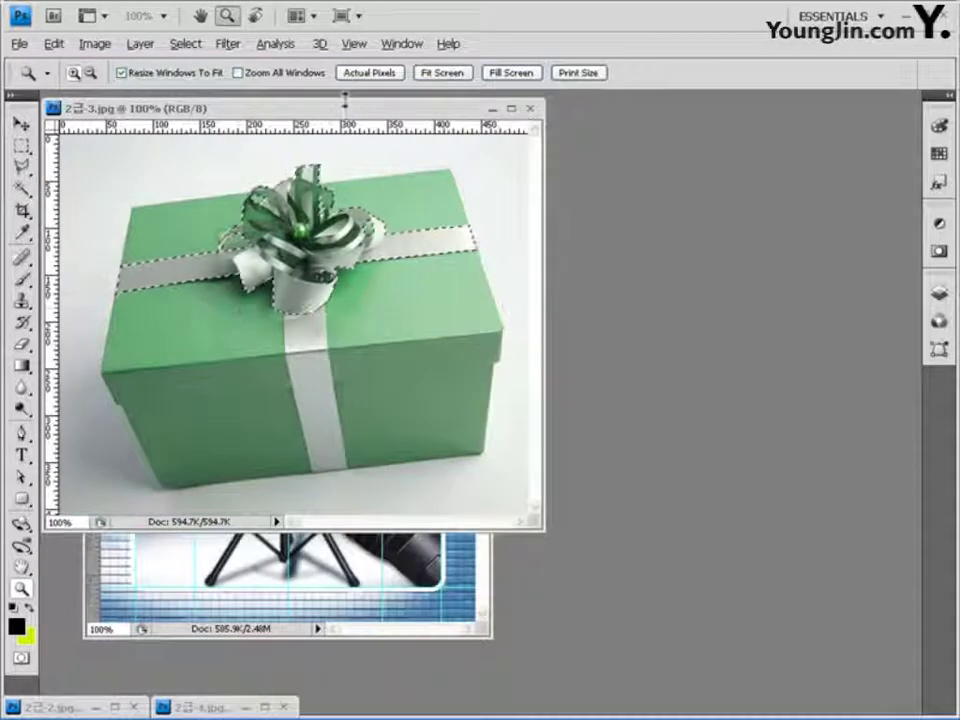
{"action": "left_click_drag", "start_coordinate": [345, 100], "coordinate": [628, 137]}
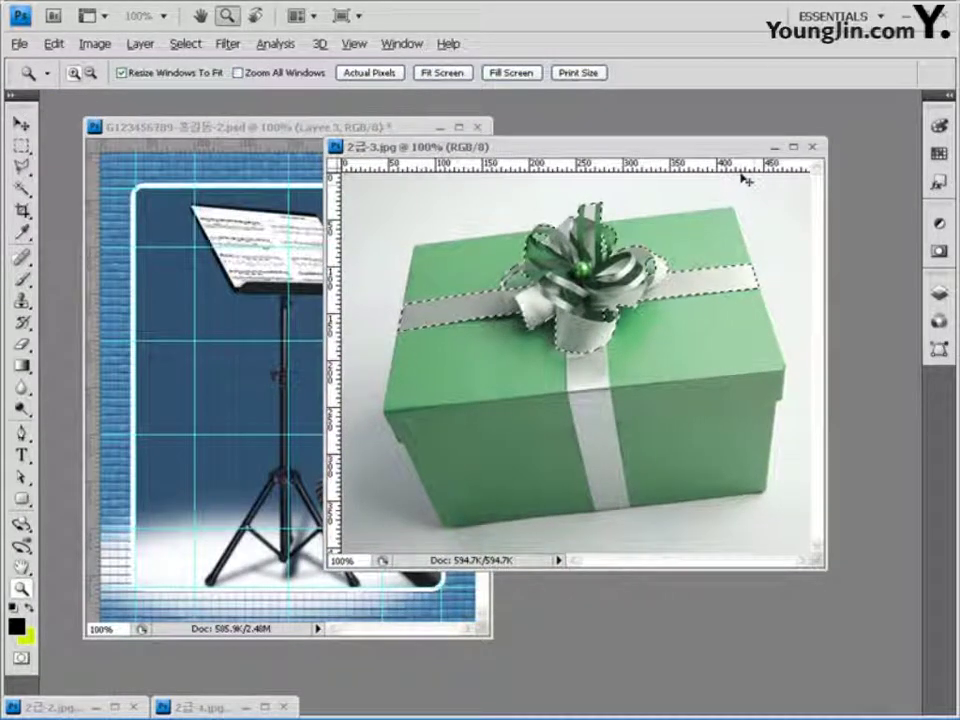
{"action": "left_click", "coordinate": [774, 147]}
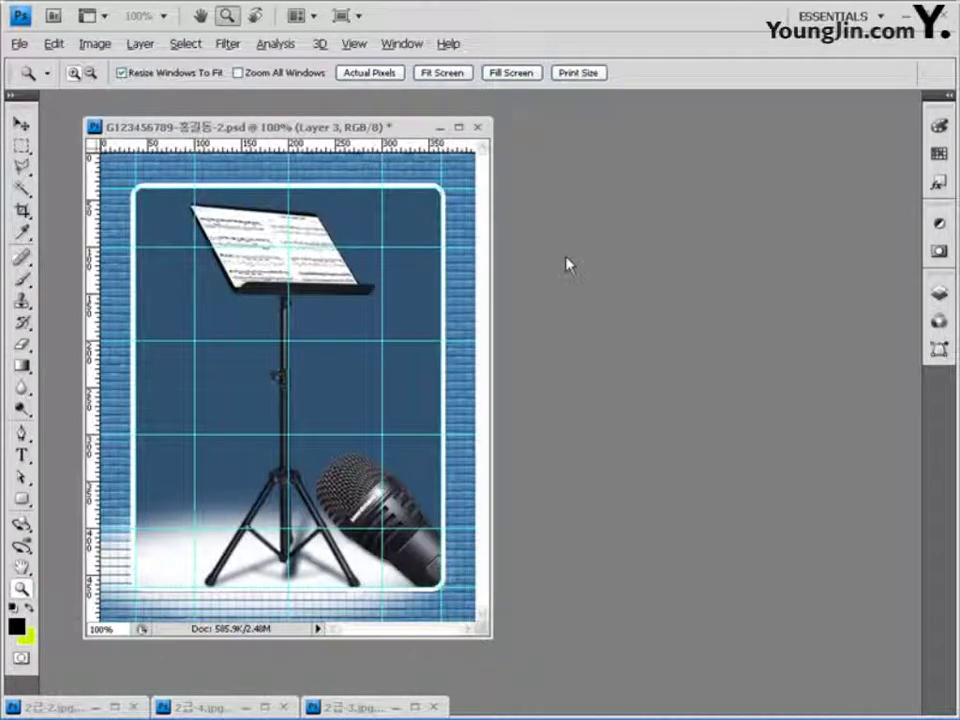
{"action": "key", "text": "ctrl+v"}
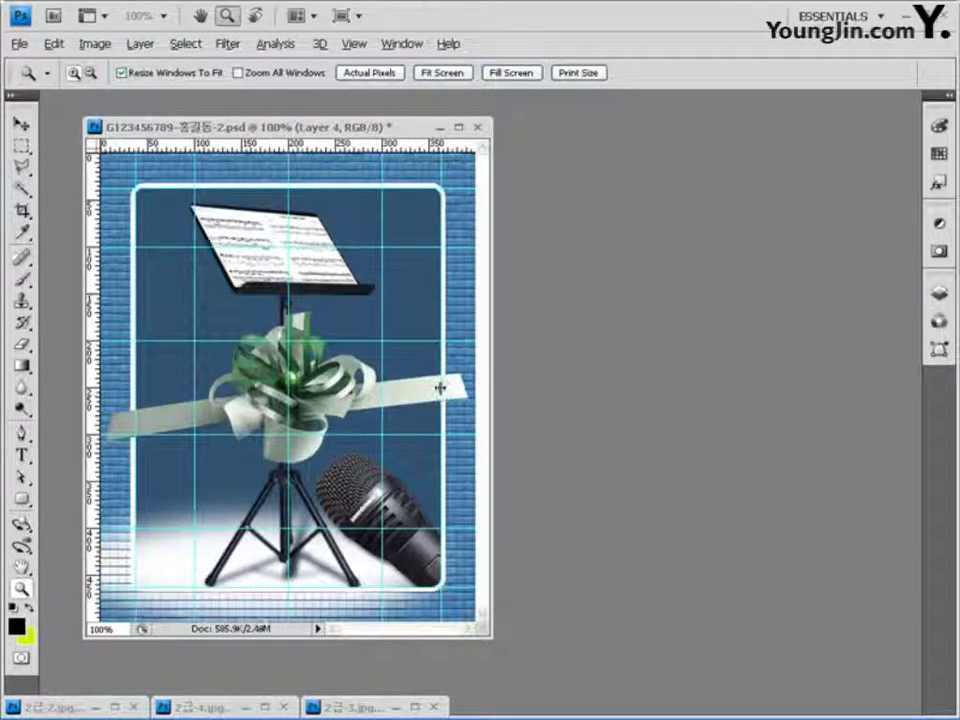
- Scale the ribbon to about 69%, rotate it about 50°, and place it diagonally across the upper-right corner of the rounded frame
{"action": "key", "text": "ctrl+t"}
{"action": "left_click_drag", "start_coordinate": [452, 385], "coordinate": [516, 287]}
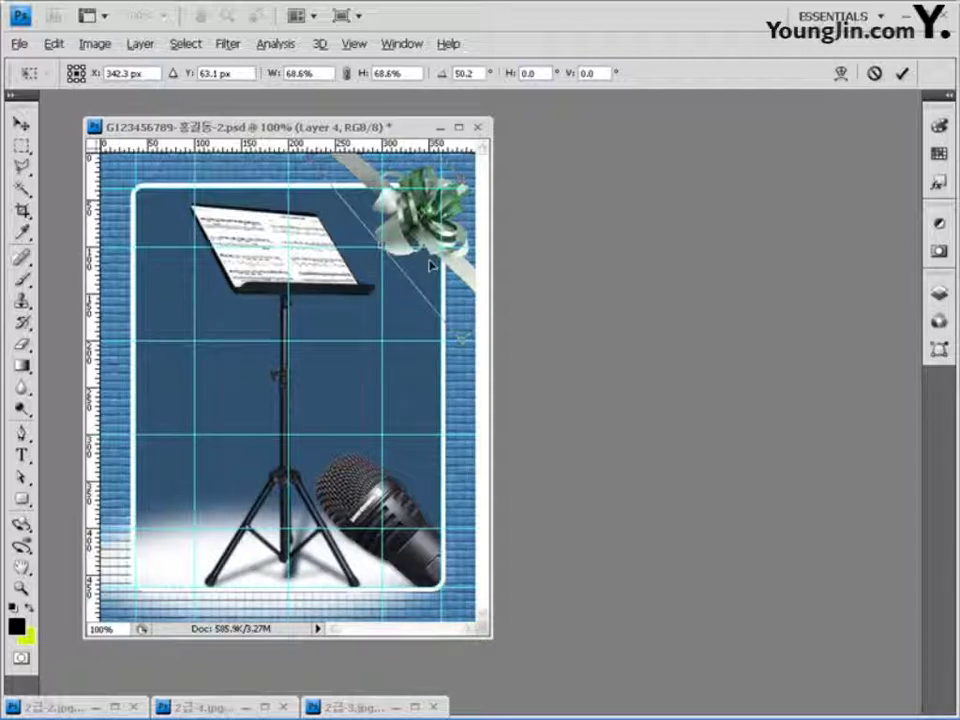
{"action": "key", "text": "Return"}
{"action": "key", "text": "z"}
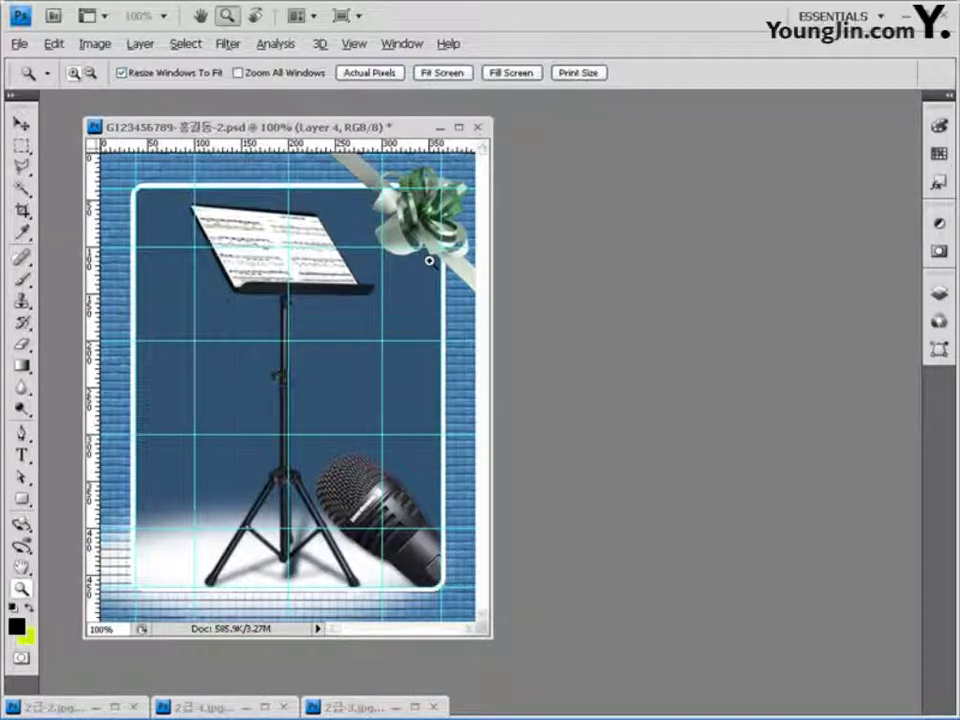
- Add a white Outer Glow to the ribbon layer in Screen mode with 75% opacity and 5 px size
{"action": "left_click", "coordinate": [937, 292]}
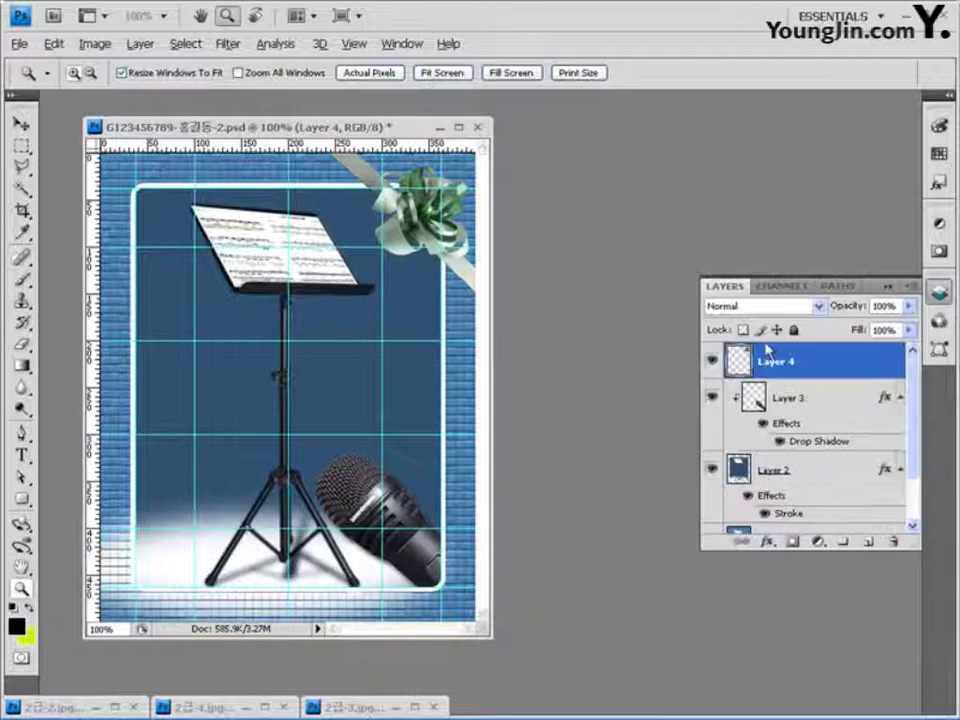
{"action": "left_click", "coordinate": [769, 543]}
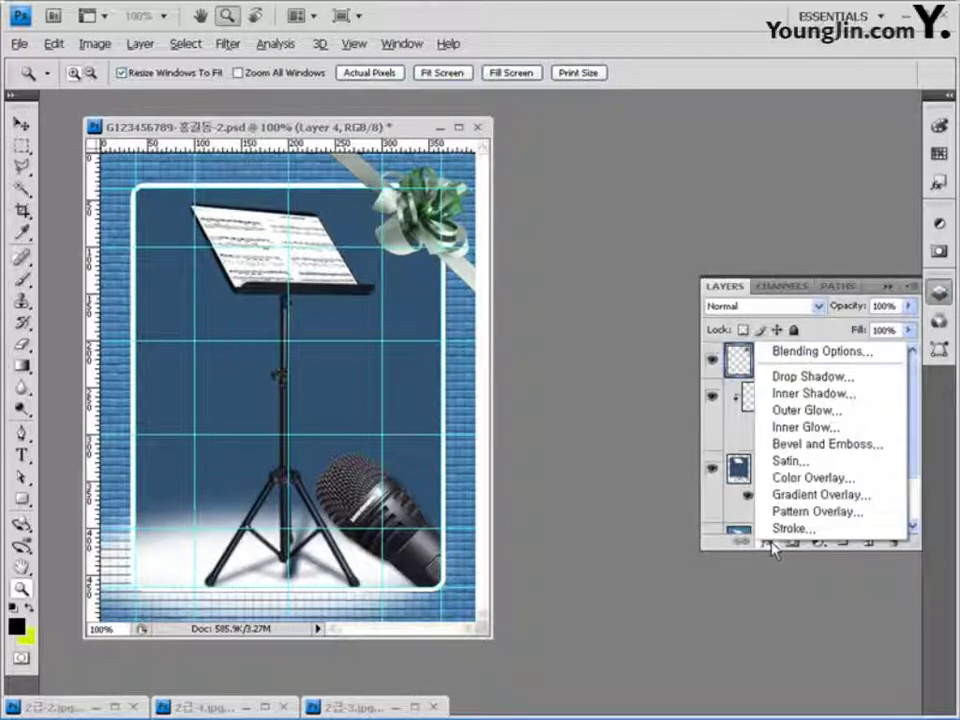
{"action": "left_click", "coordinate": [808, 411]}
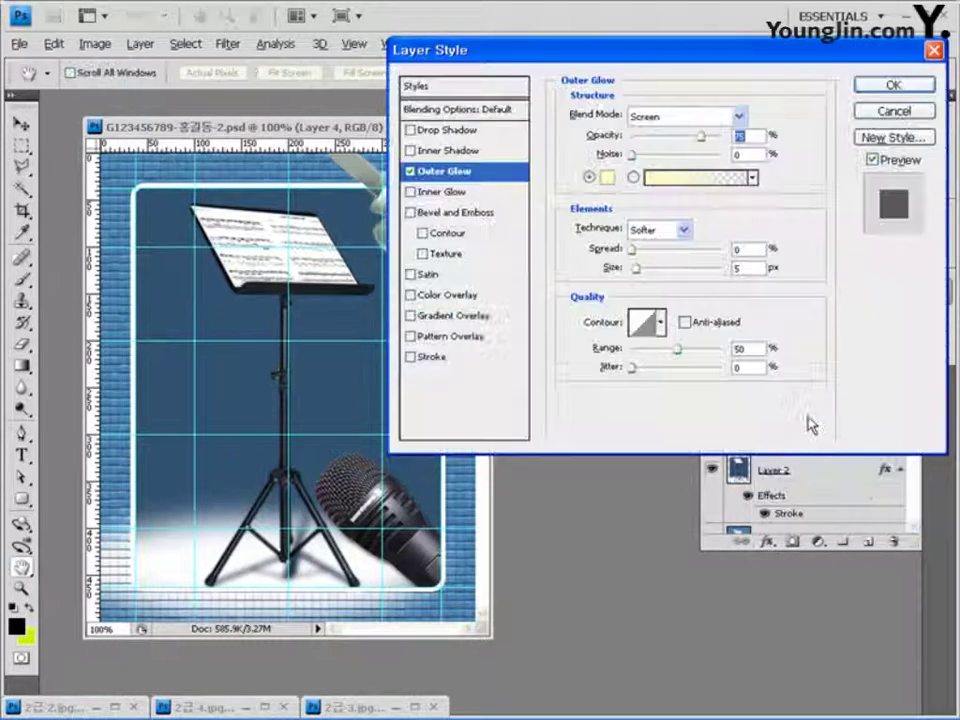
{"action": "left_click", "coordinate": [607, 177]}
{"action": "left_click", "coordinate": [208, 316]}
{"action": "left_click", "coordinate": [634, 303]}
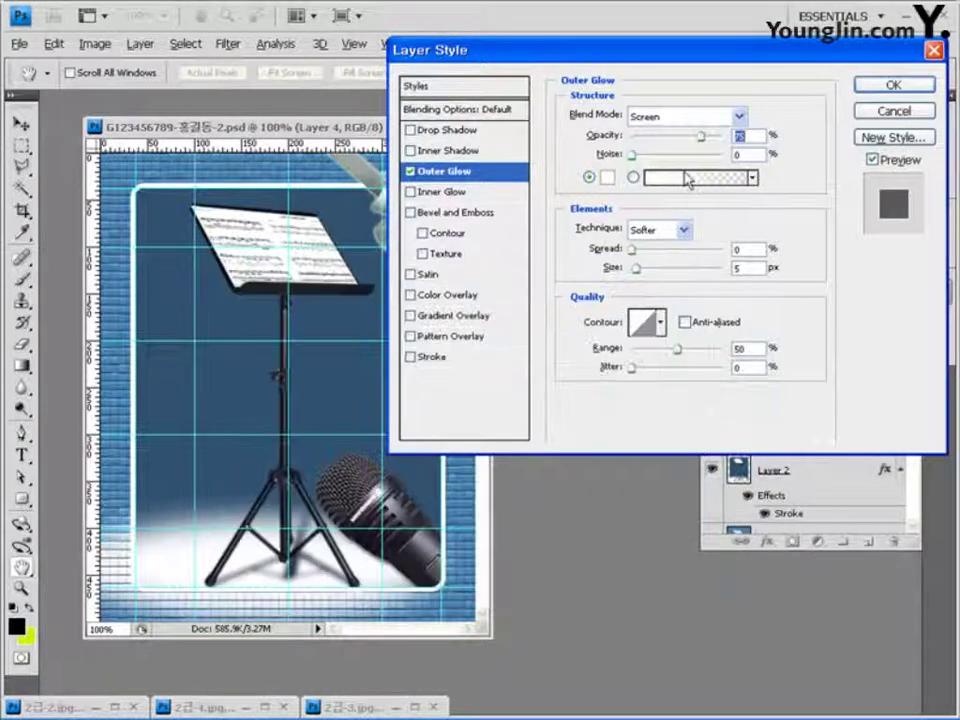
{"action": "left_click", "coordinate": [878, 87]}
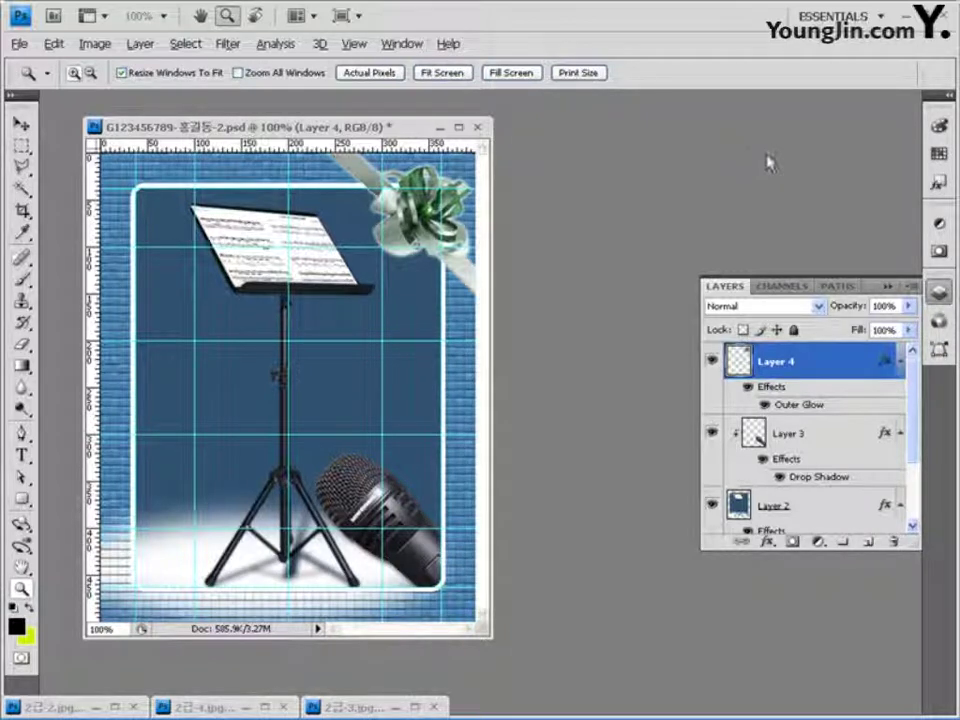
- Add a Hue/Saturation adjustment layer with Colorize on, hue 275 and saturation 50, and clip it to Layer 4
{"action": "left_click", "coordinate": [818, 545]}
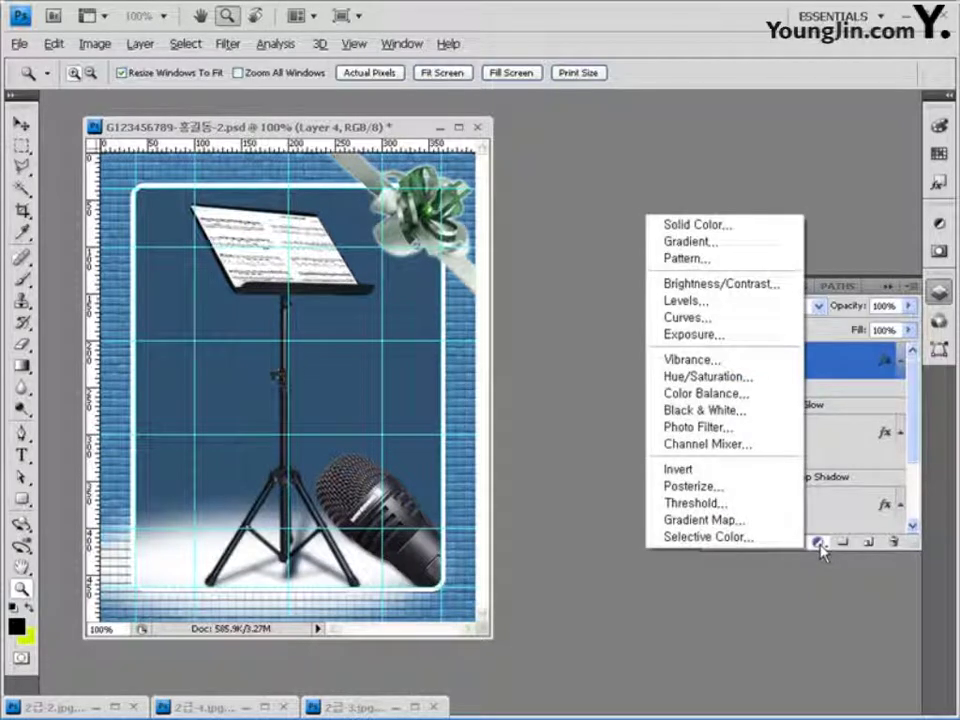
{"action": "left_click", "coordinate": [738, 381]}
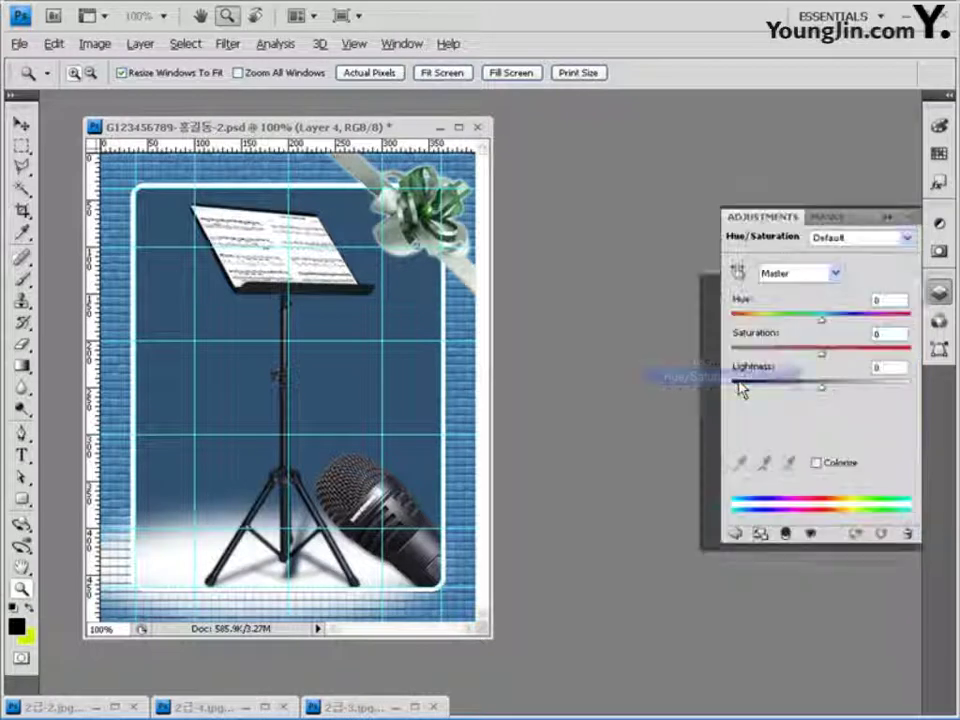
{"action": "left_click", "coordinate": [817, 463]}
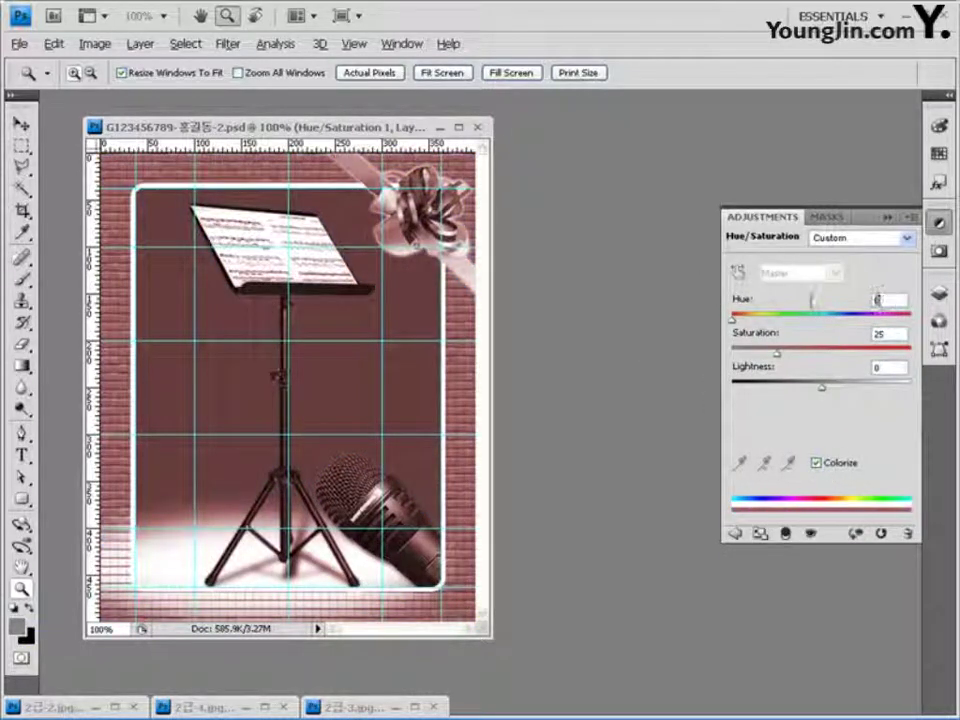
{"action": "type", "text": "275"}
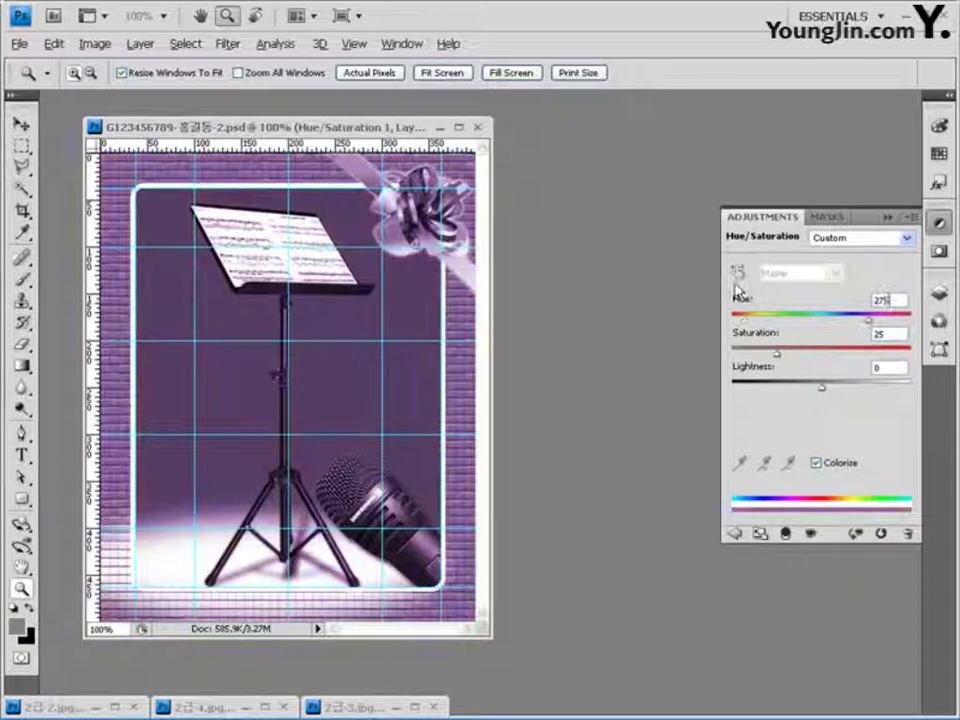
{"action": "left_click", "coordinate": [880, 333]}
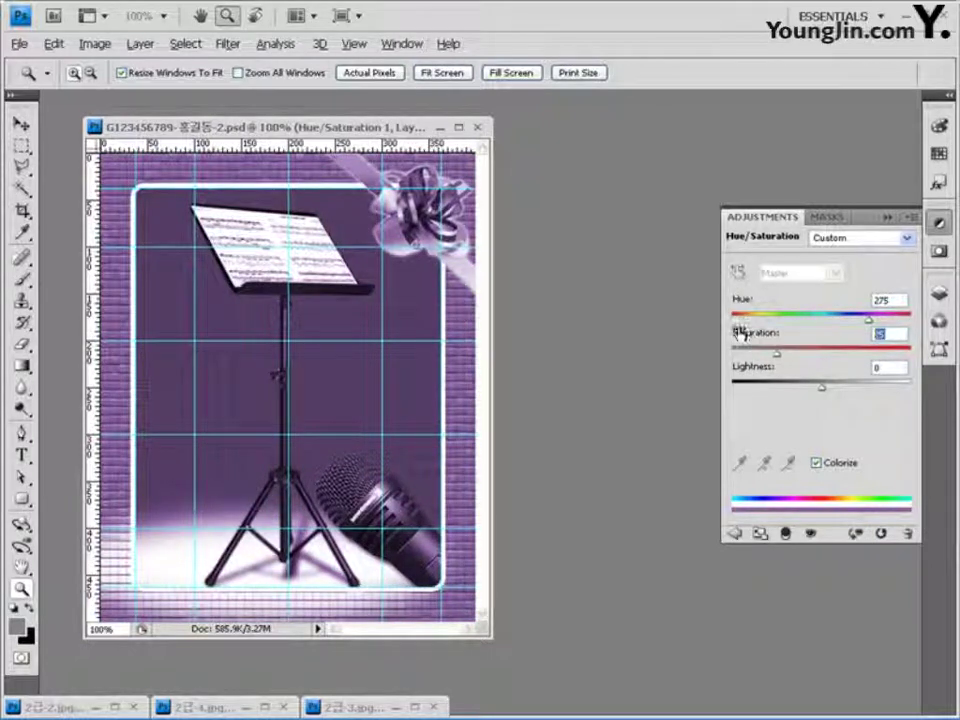
{"action": "type", "text": "50"}
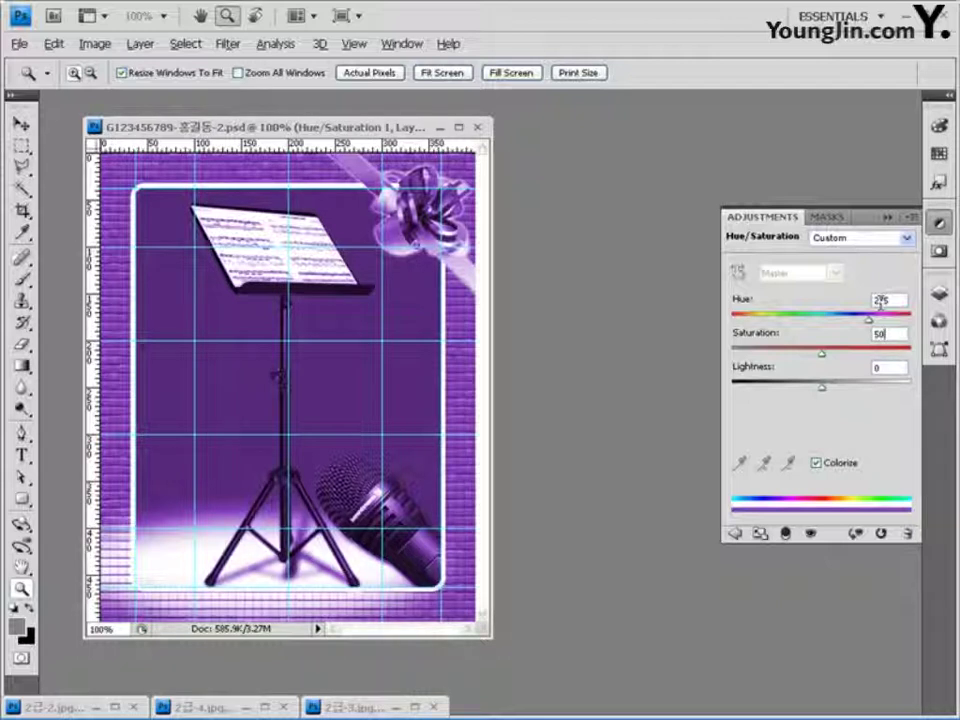
{"action": "left_click", "coordinate": [940, 292]}
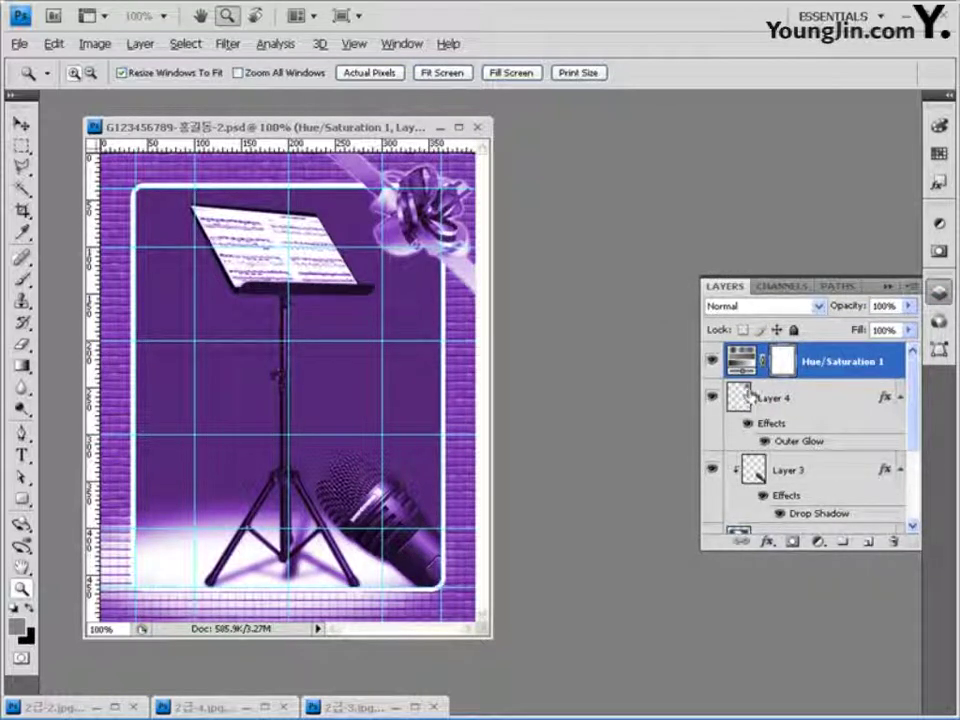
{"action": "left_click", "coordinate": [820, 378], "text": "alt"}
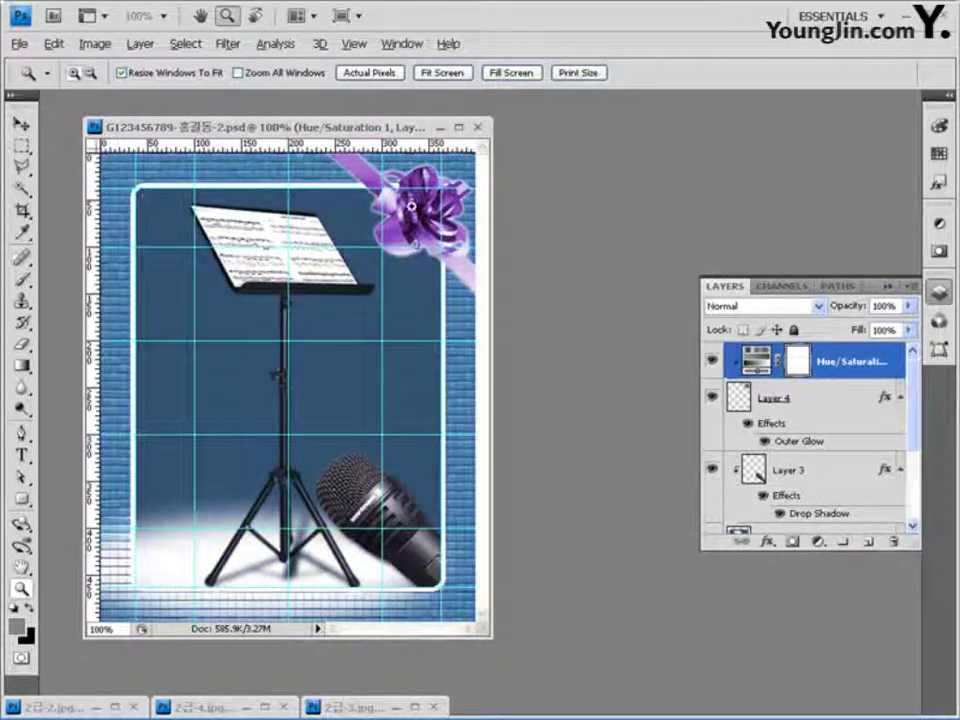
{"action": "key", "text": "v"}
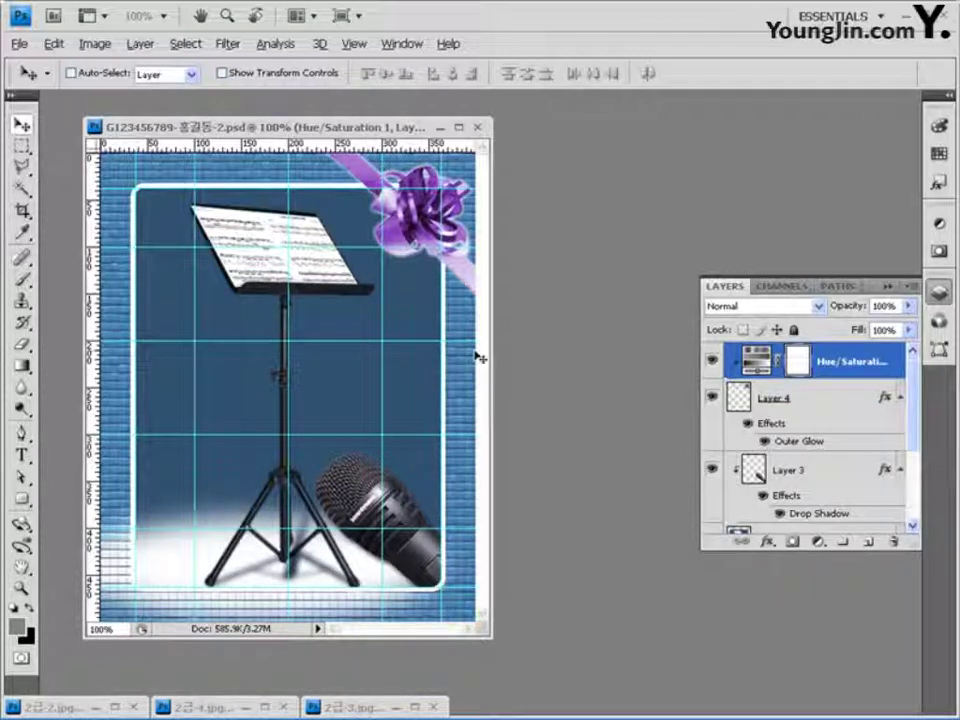
- Add the vertical text "신진 성악가 오디션" in two columns above the microphone, in black 30 pt 궁서 type
{"action": "left_click", "coordinate": [22, 457]}
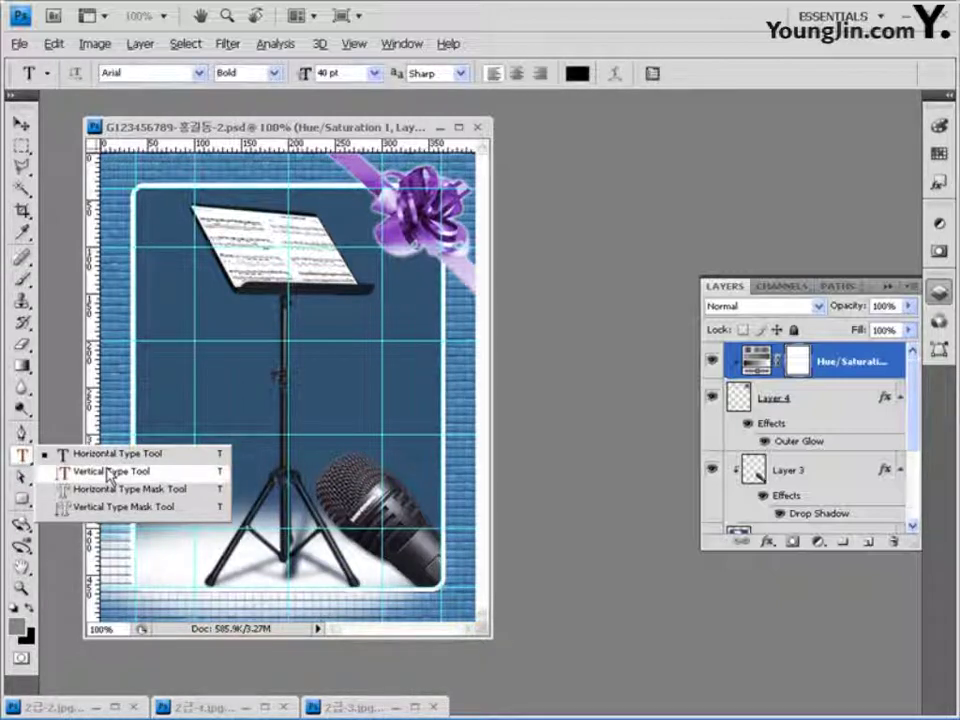
{"action": "left_click", "coordinate": [110, 472]}
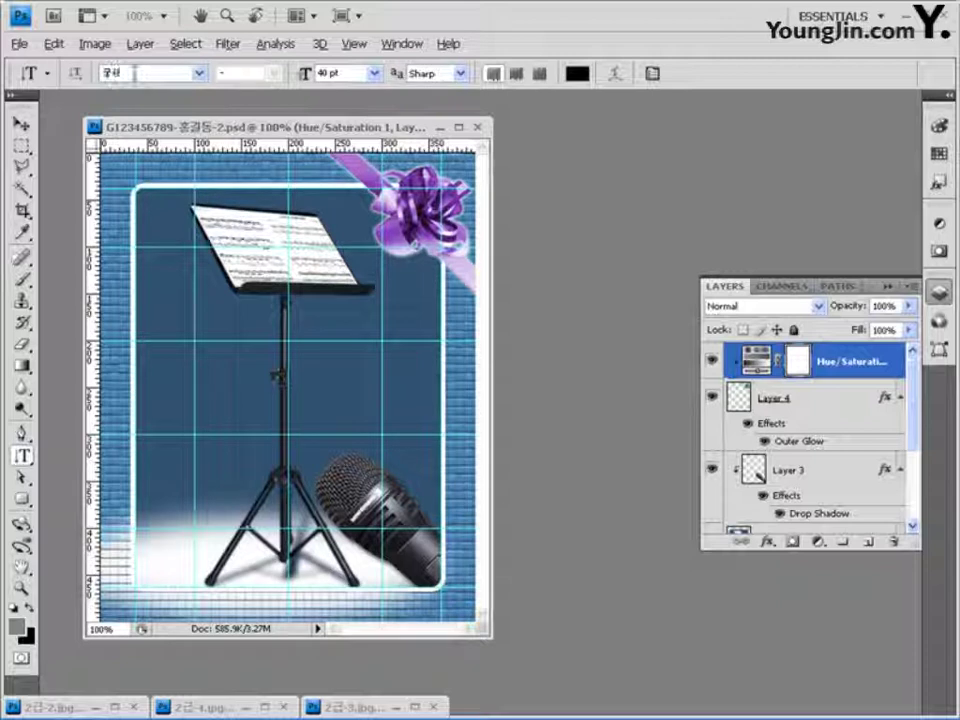
{"action": "key", "text": "Tab"}
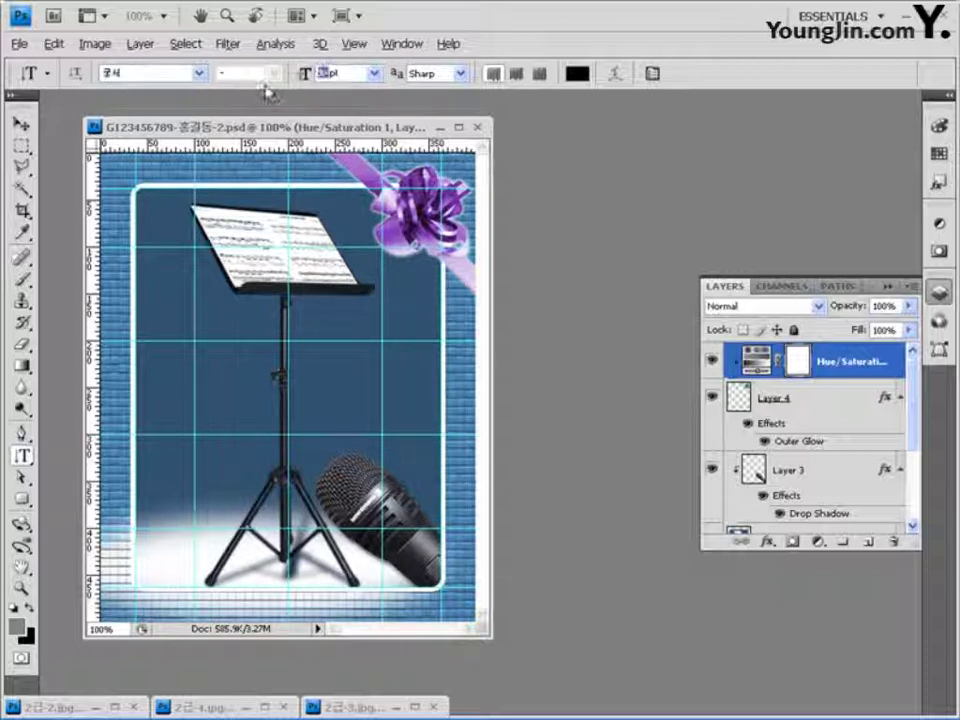
{"action": "type", "text": "30"}
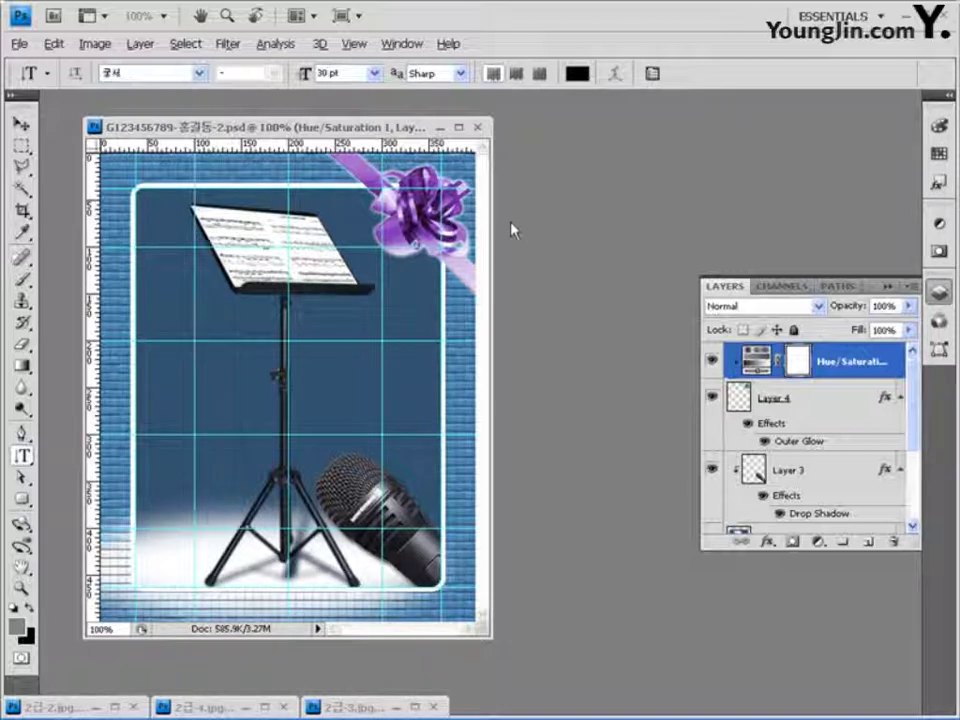
{"action": "left_click", "coordinate": [401, 311]}
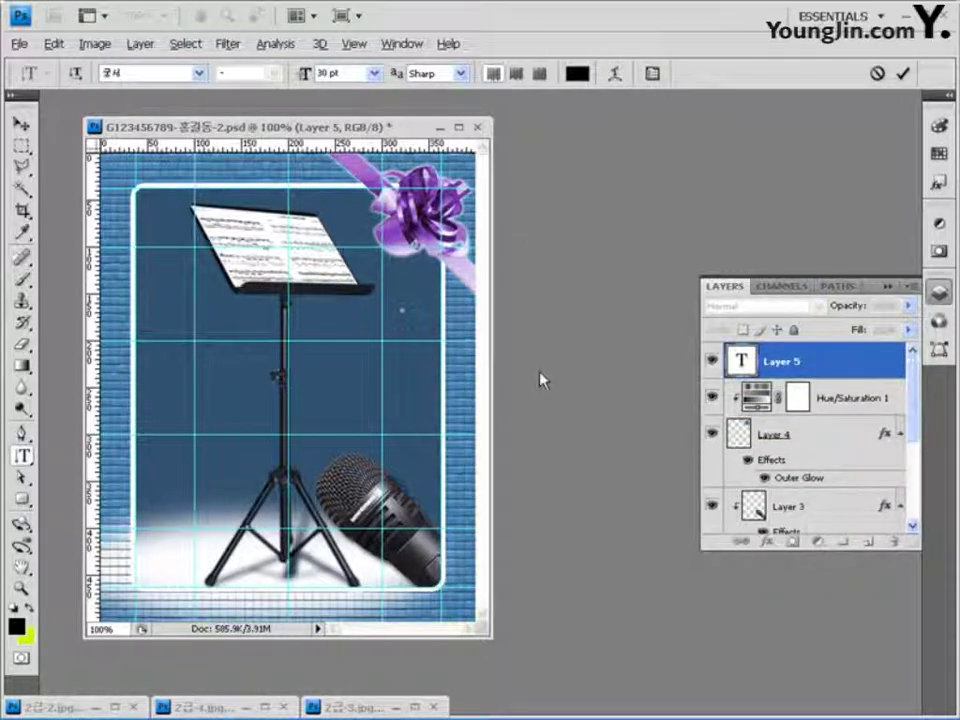
{"action": "type", "text": "신진 성악가 오디션"}
{"action": "key", "text": "ctrl+Return"}
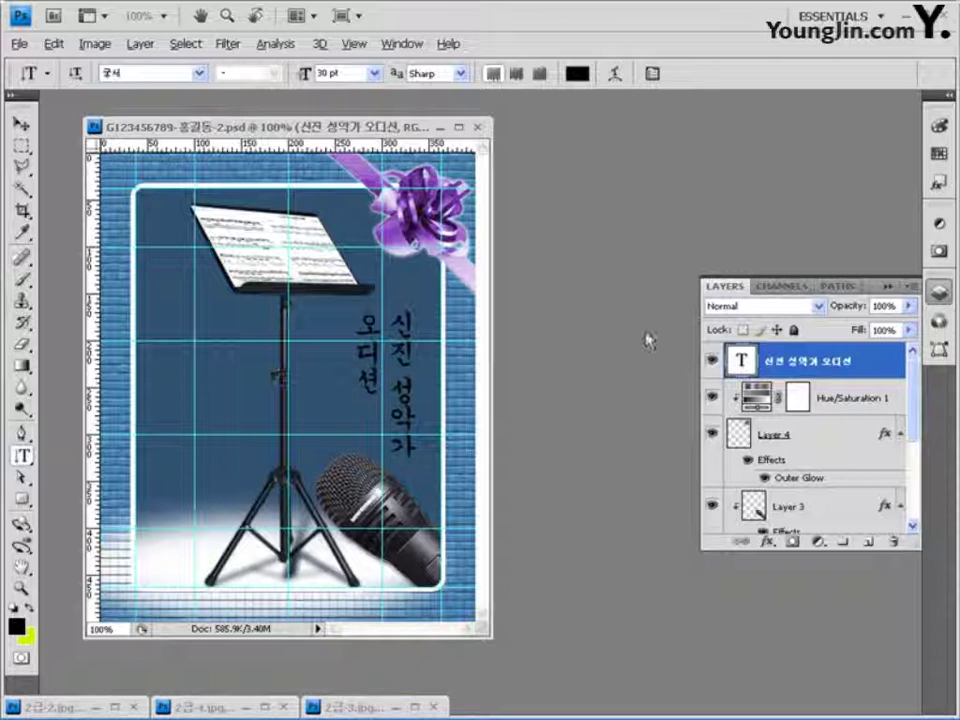
- Add a black Stroke to the vertical text layer at 1 px size, Outside position, Normal mode and 100% opacity
{"action": "left_click", "coordinate": [767, 541]}
{"action": "left_click", "coordinate": [797, 529]}
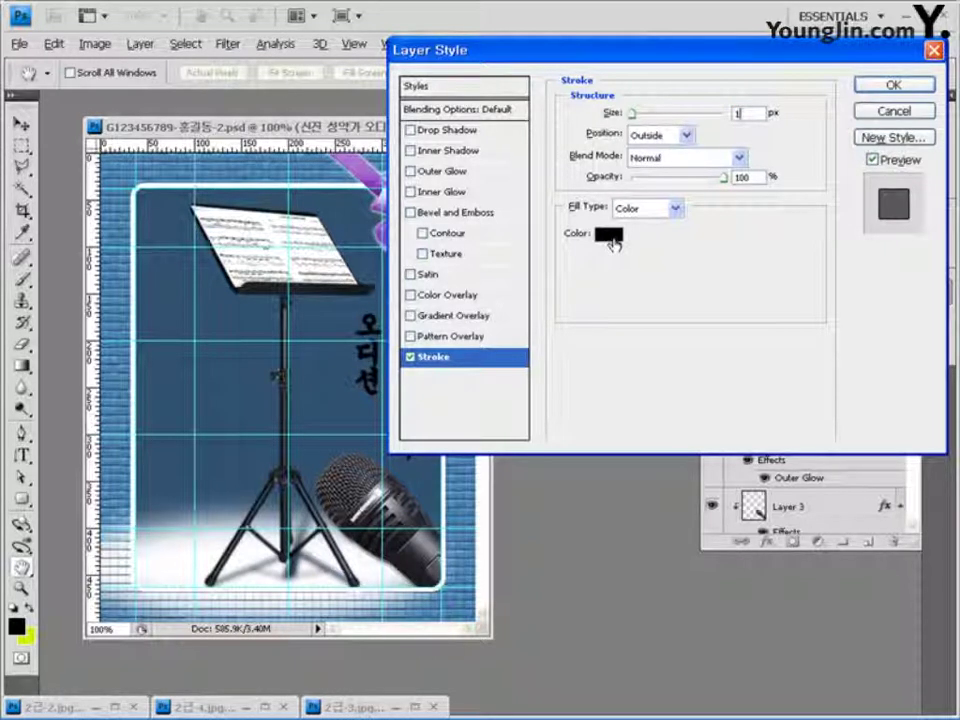
{"action": "left_click", "coordinate": [609, 234]}
{"action": "left_click", "coordinate": [645, 306]}
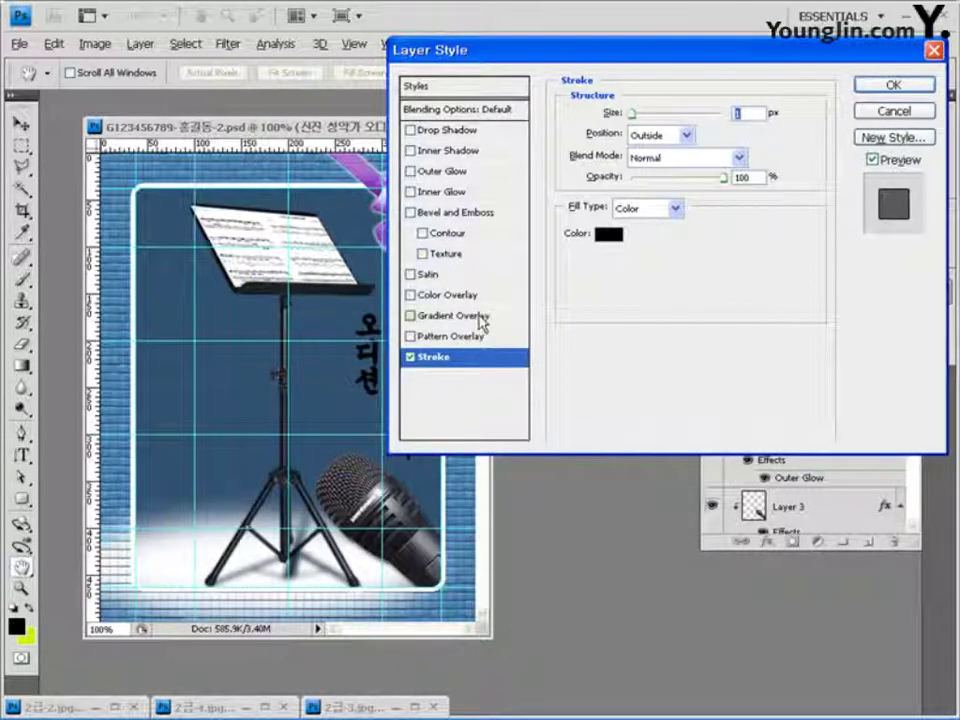
- Enable a Gradient Overlay on the text layer and set the gradient's starting color stop to #ff0000
{"action": "left_click", "coordinate": [482, 320]}
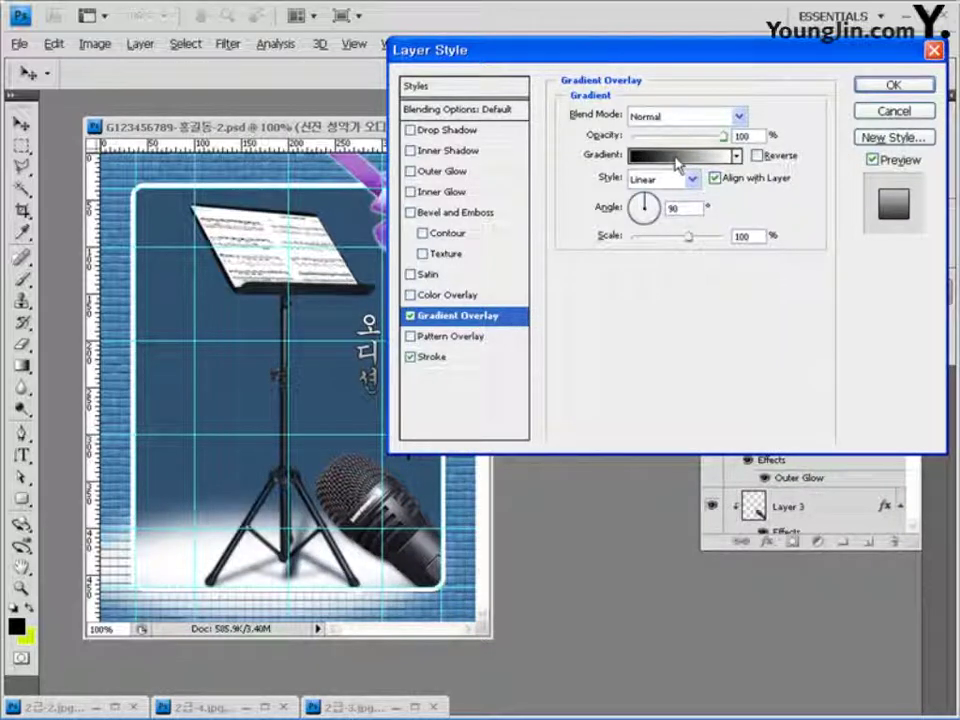
{"action": "left_click", "coordinate": [677, 158]}
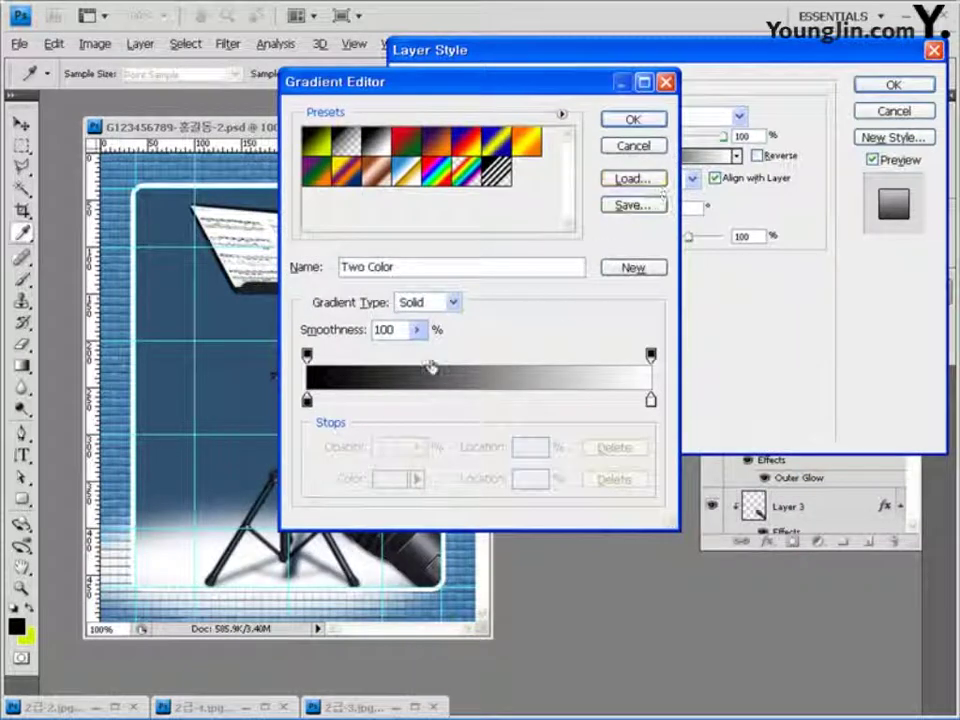
{"action": "double_click", "coordinate": [307, 401]}
{"action": "left_click_drag", "start_coordinate": [545, 582], "coordinate": [503, 582]}
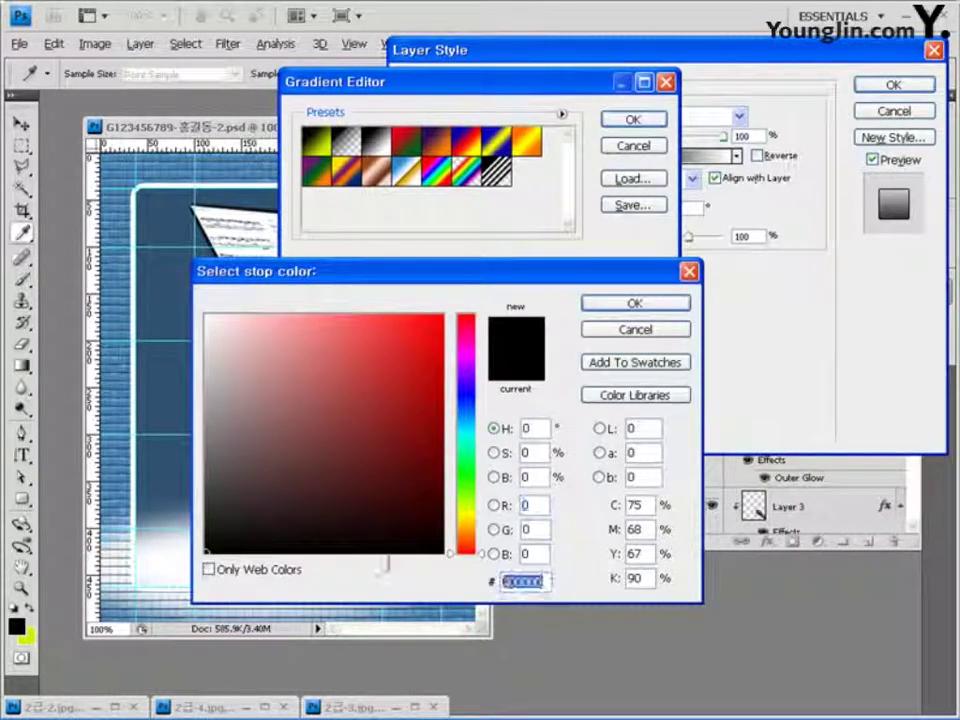
{"action": "type", "text": "ff"}
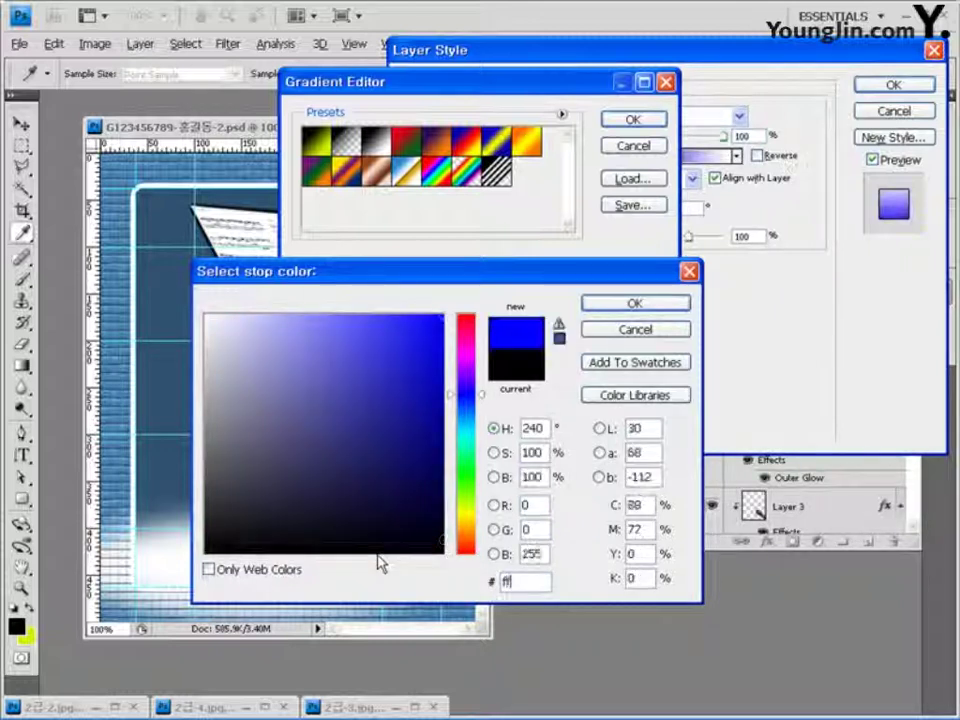
{"action": "type", "text": "0000"}
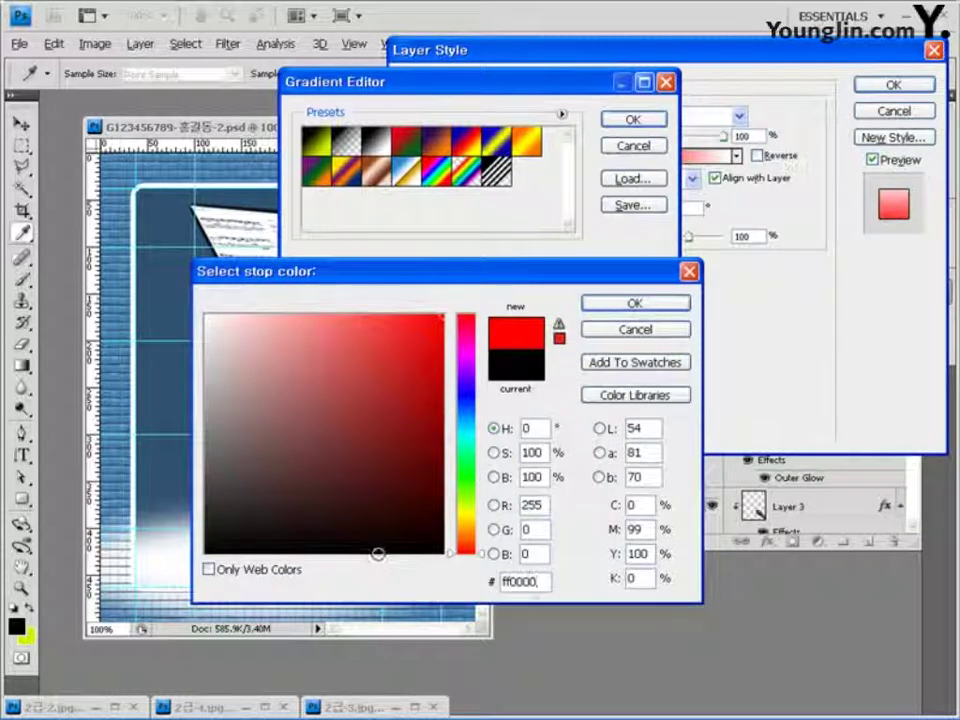
{"action": "left_click", "coordinate": [640, 304]}
- Set the gradient's end color stop to #ffcc00 and apply the overlay as Linear at 90° with 100% scale
{"action": "left_click", "coordinate": [651, 400]}
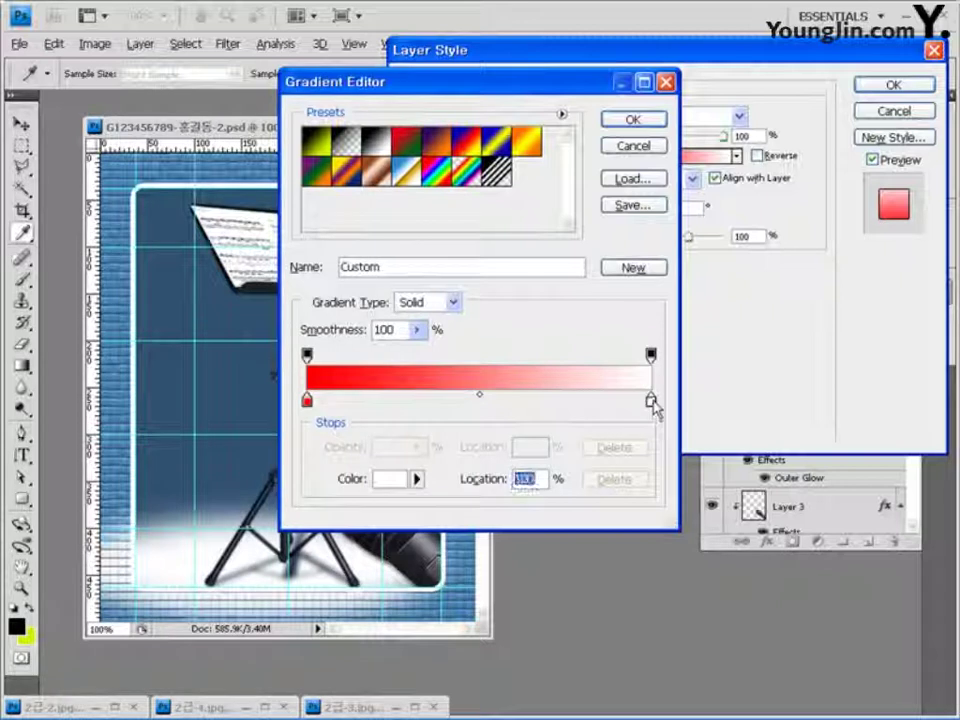
{"action": "double_click", "coordinate": [651, 400]}
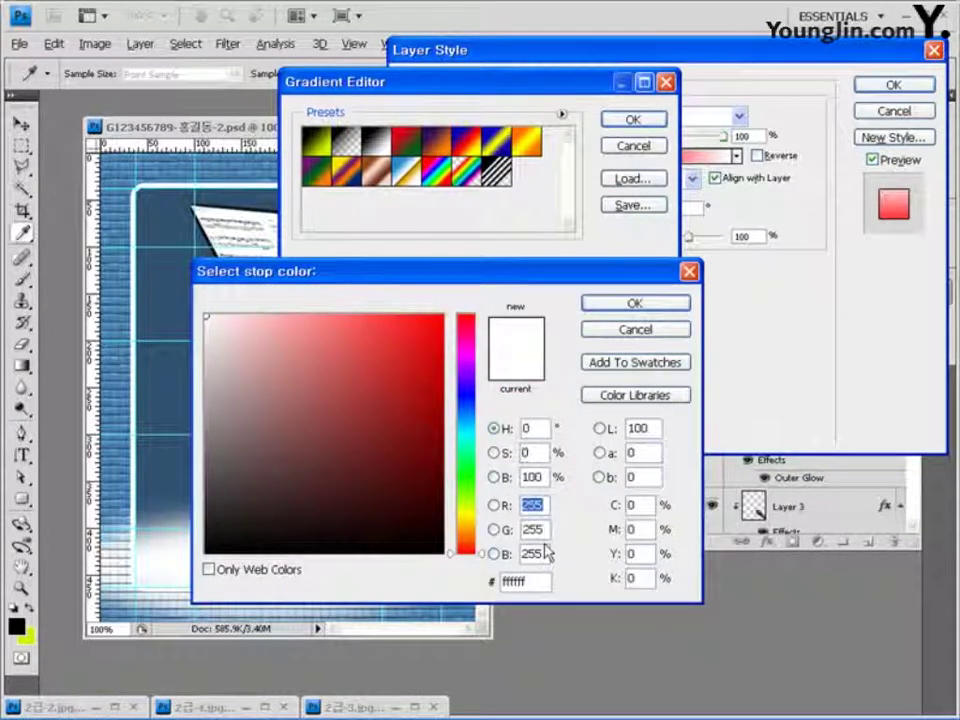
{"action": "type", "text": "ffcc00"}
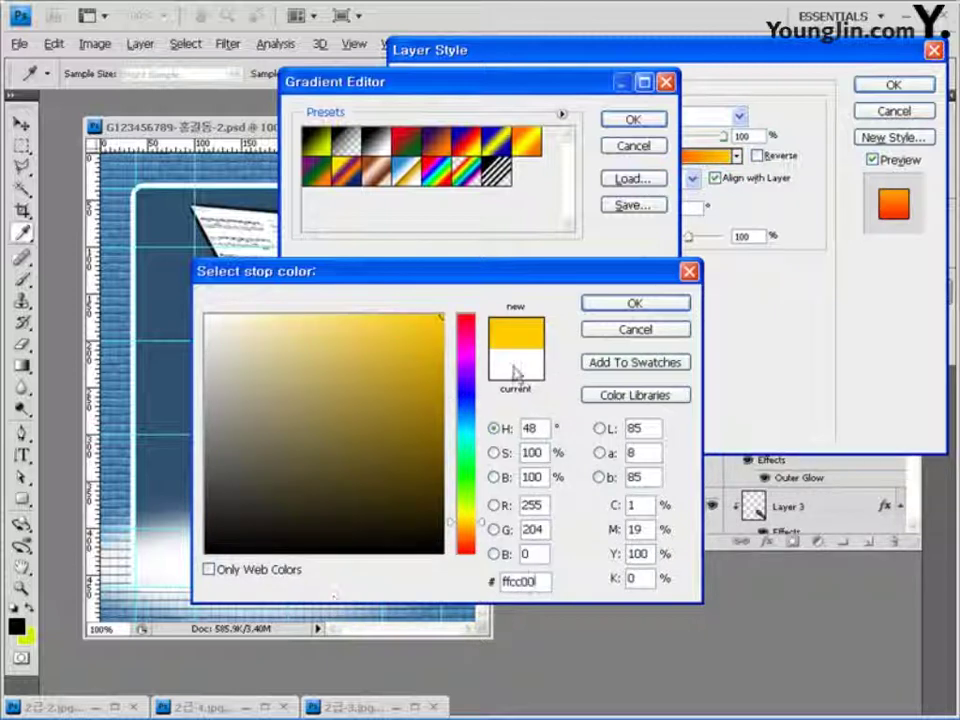
{"action": "left_click", "coordinate": [634, 302]}
{"action": "left_click", "coordinate": [645, 121]}
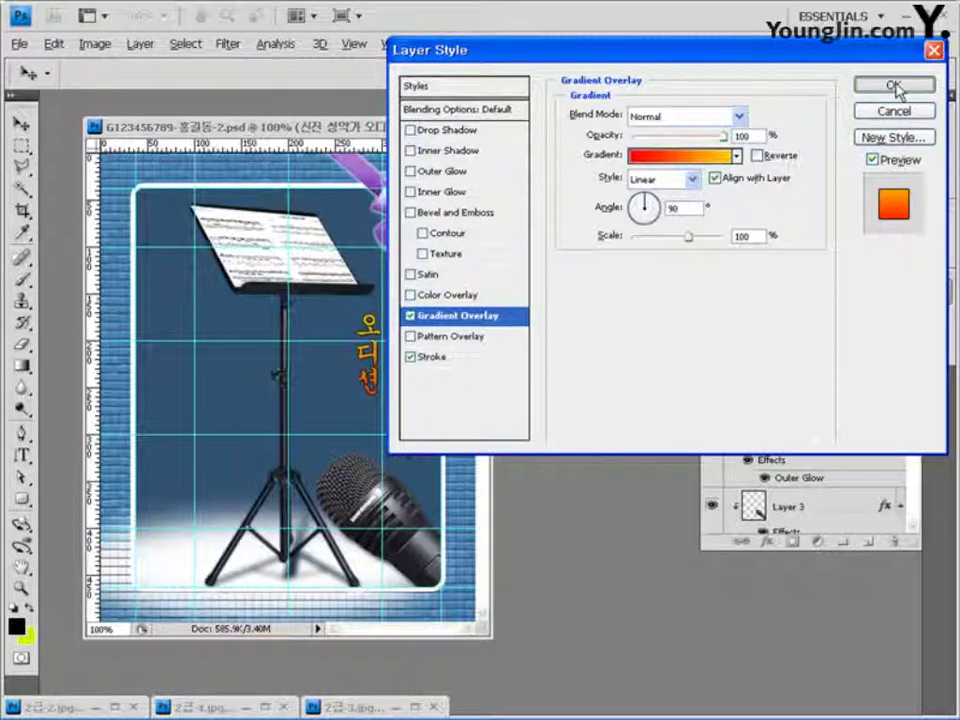
{"action": "left_click", "coordinate": [894, 86]}
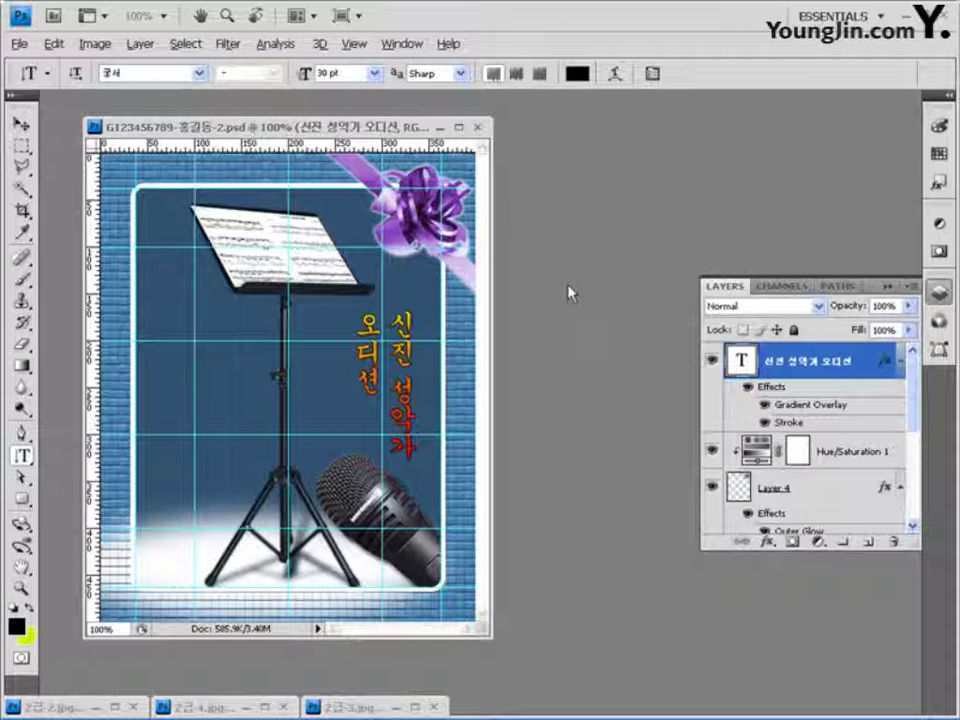
- Clear all guides and save a JPEG copy at quality 8 in the GTQ folder under the document's current name
{"action": "left_click", "coordinate": [354, 44]}
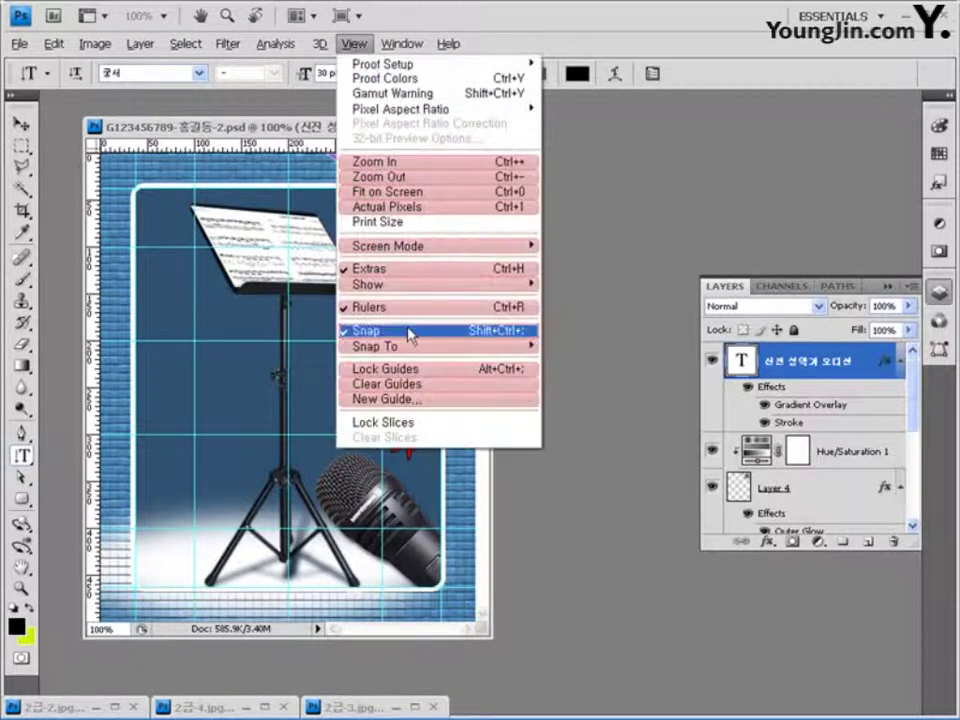
{"action": "left_click", "coordinate": [405, 391]}
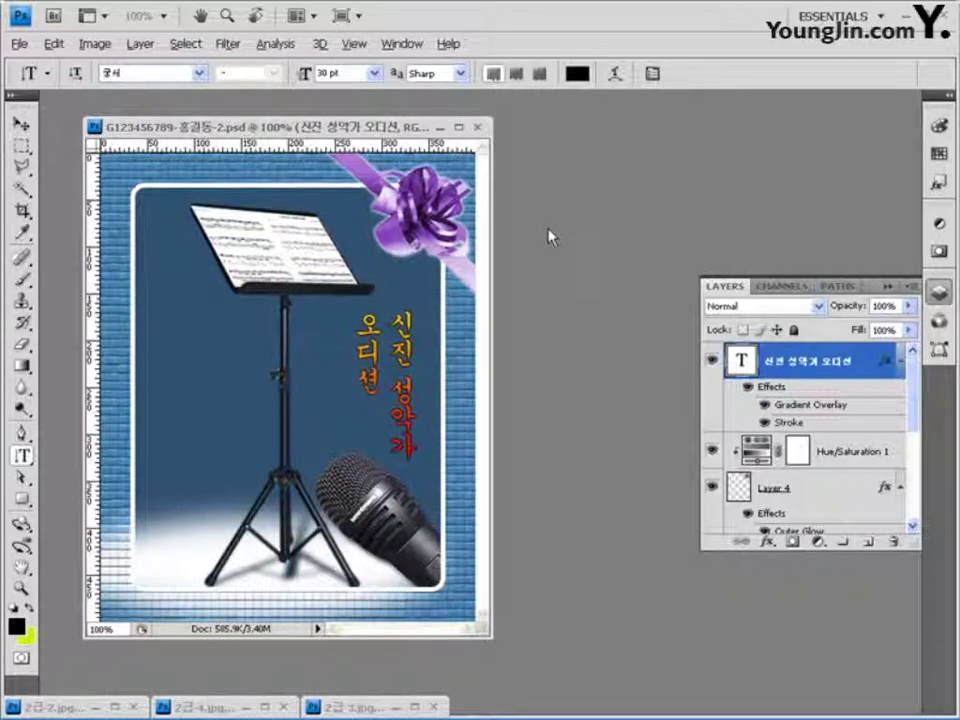
{"action": "left_click", "coordinate": [19, 44]}
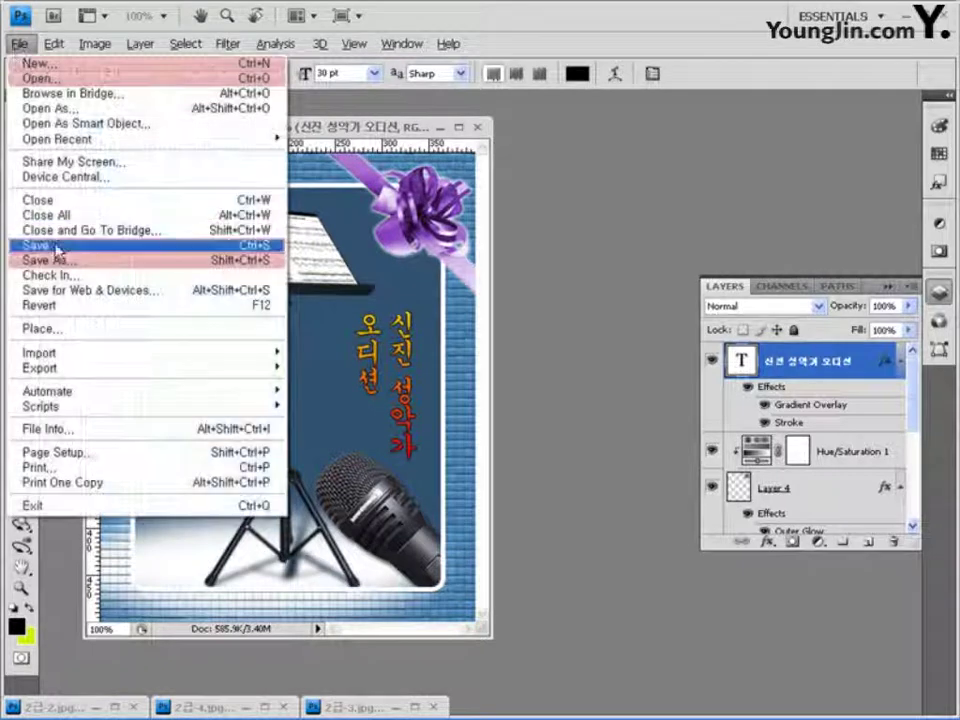
{"action": "left_click", "coordinate": [58, 262]}
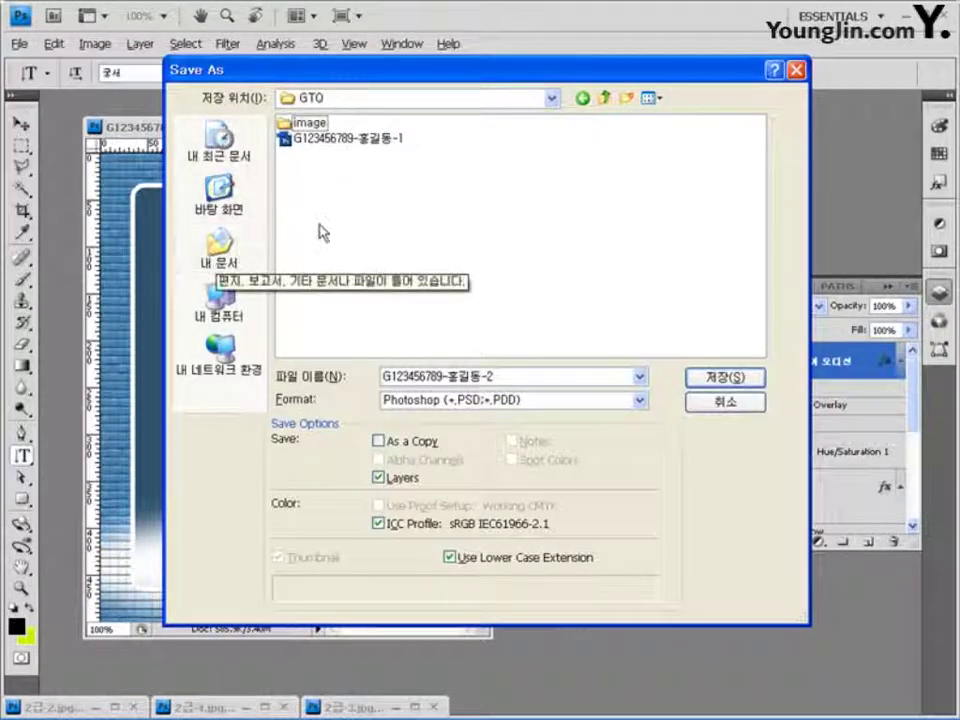
{"action": "left_click", "coordinate": [505, 400]}
{"action": "left_click", "coordinate": [510, 518]}
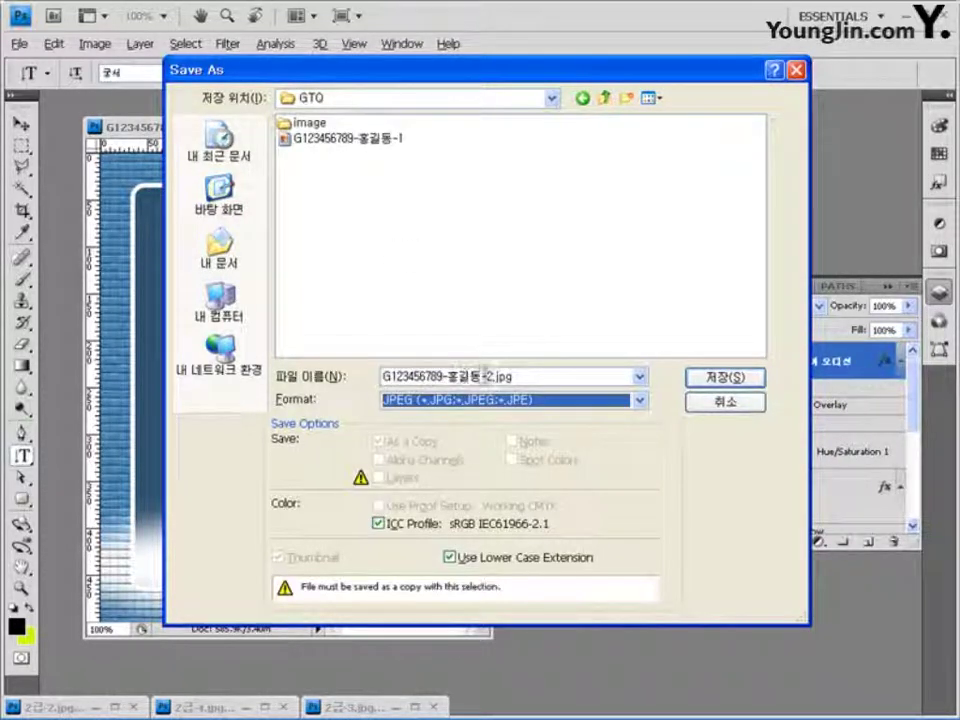
{"action": "left_click", "coordinate": [730, 379]}
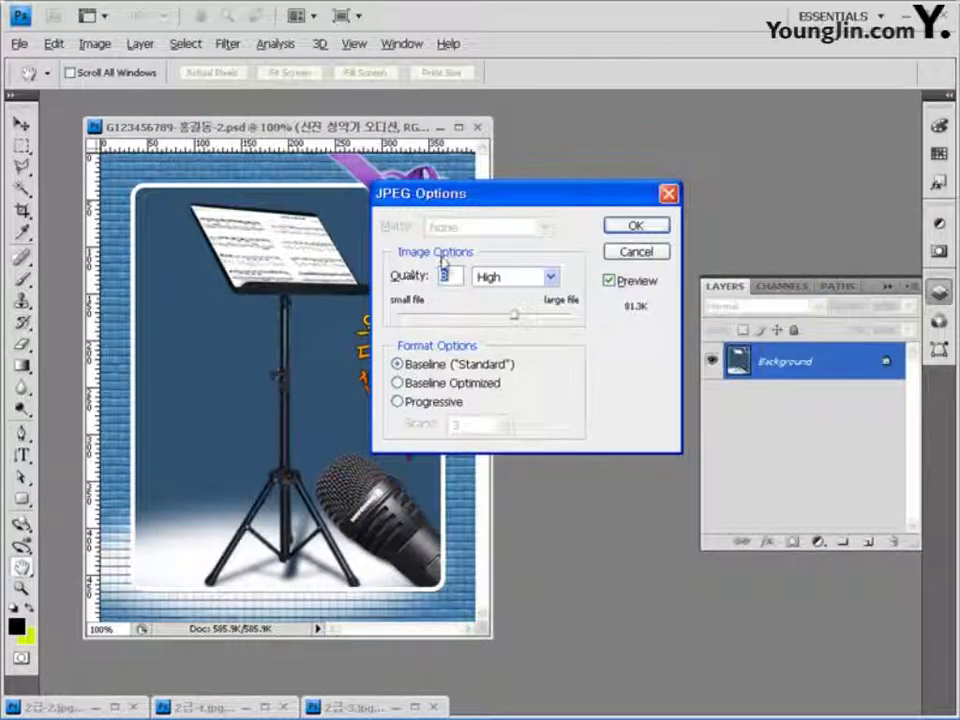
{"action": "left_click", "coordinate": [636, 228]}
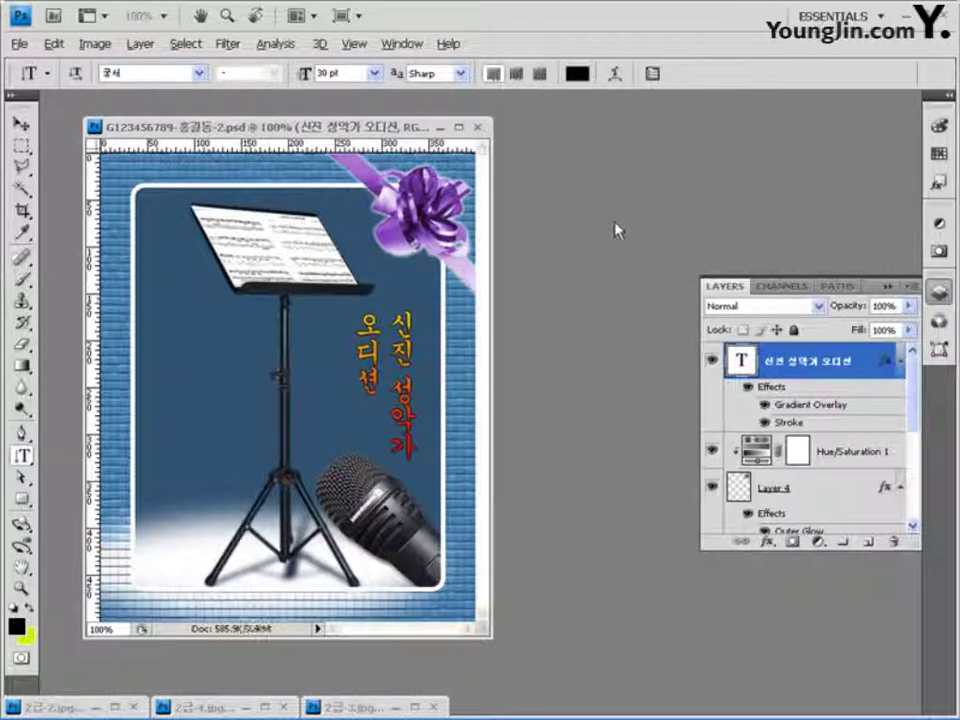
- Resize the image to 40 × 50 pixels with Scale Styles, Constrain Proportions and Bicubic resampling on
{"action": "left_click", "coordinate": [90, 45]}
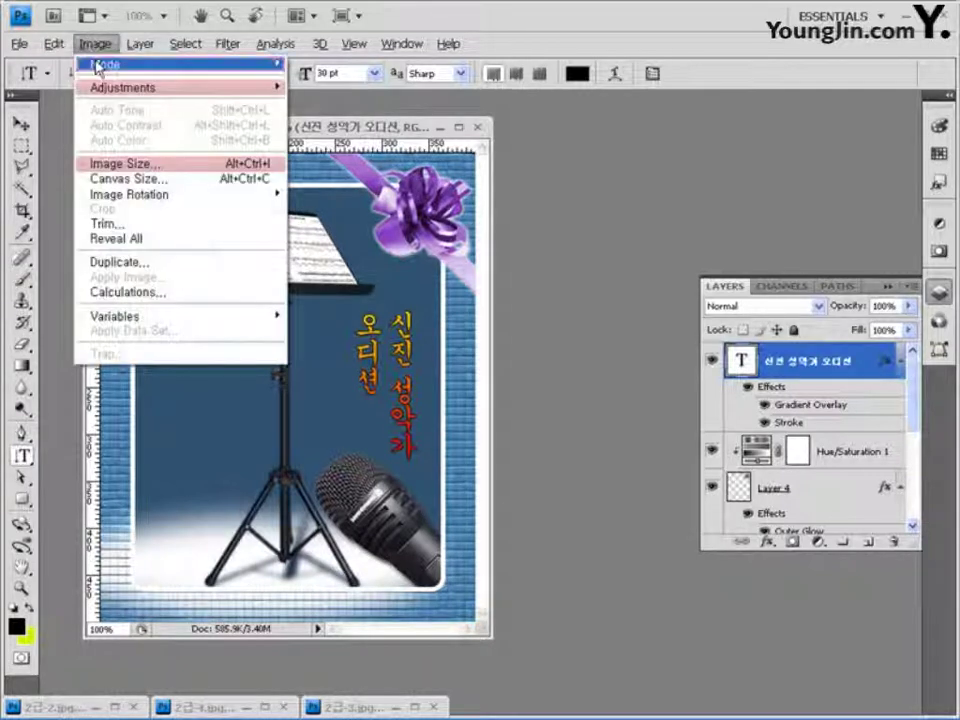
{"action": "left_click", "coordinate": [130, 164]}
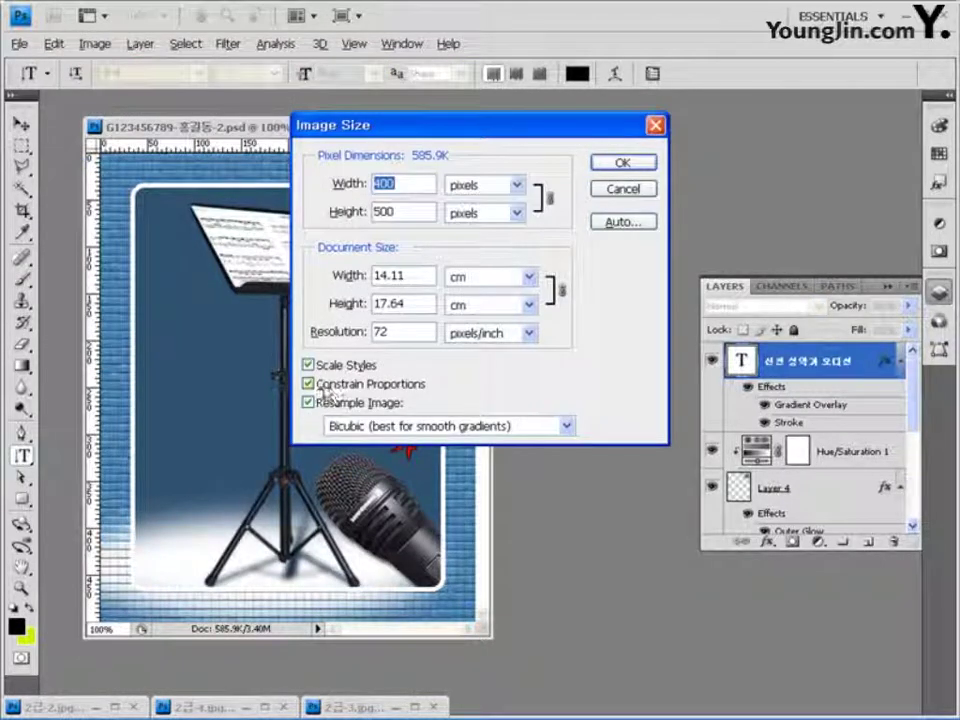
{"action": "left_click", "coordinate": [403, 184]}
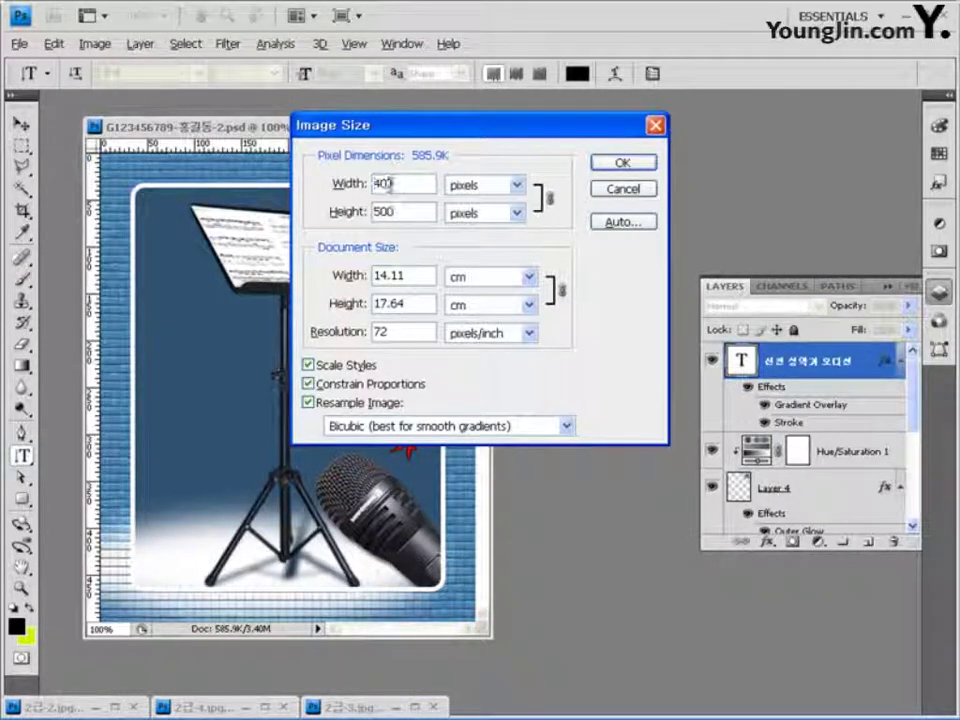
{"action": "key", "text": "BackSpace"}
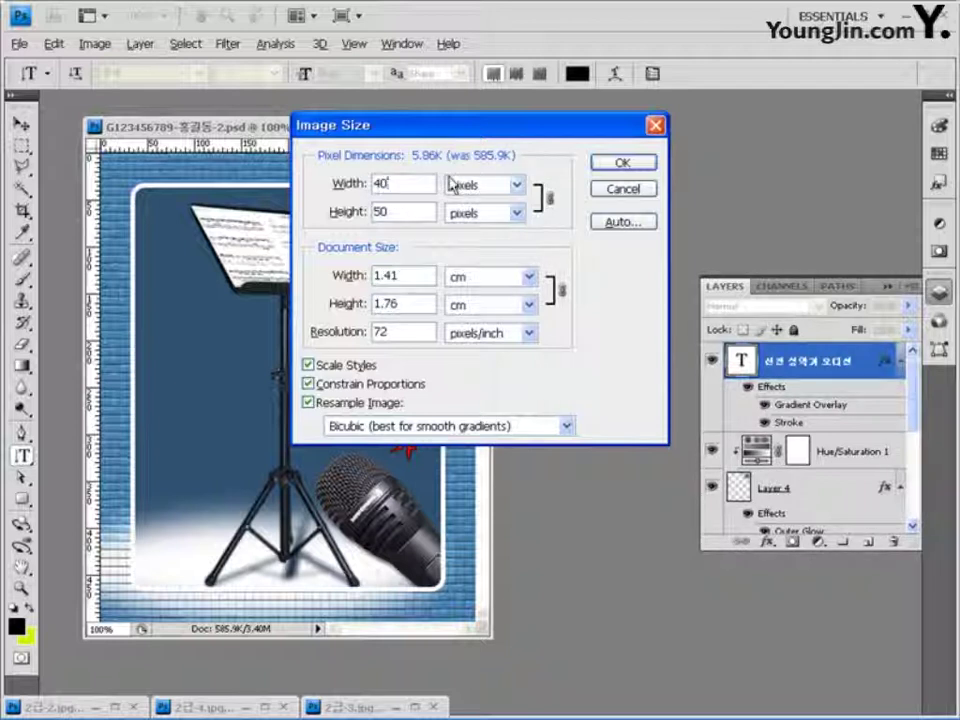
{"action": "left_click", "coordinate": [643, 164]}
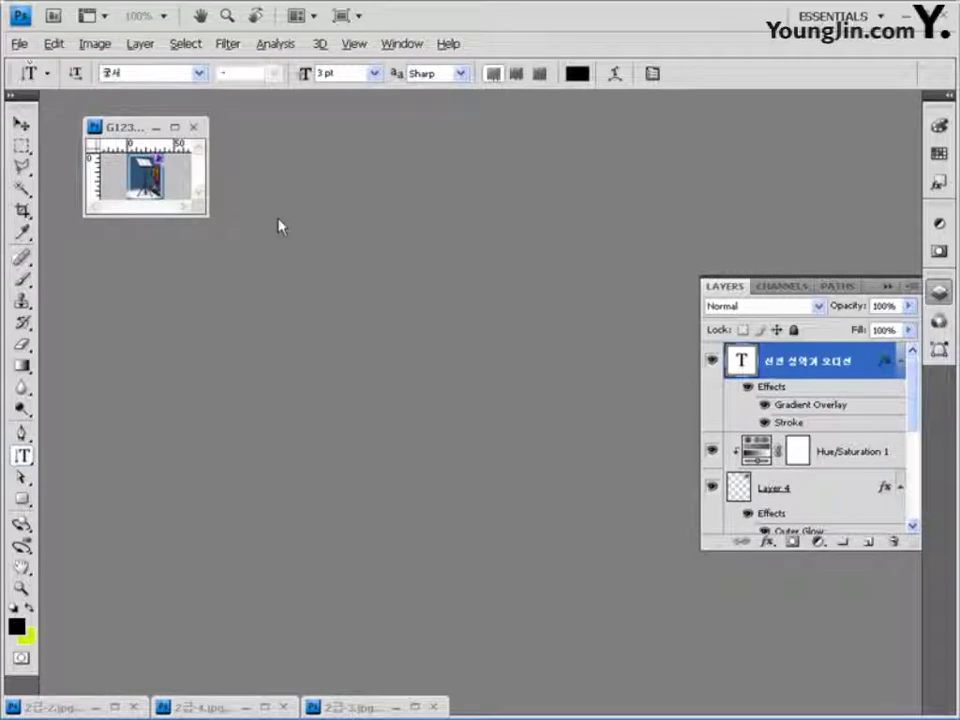
- Save the reduced document as a layered Photoshop PSD in the GTQ folder under its current name
{"action": "left_click", "coordinate": [19, 44]}
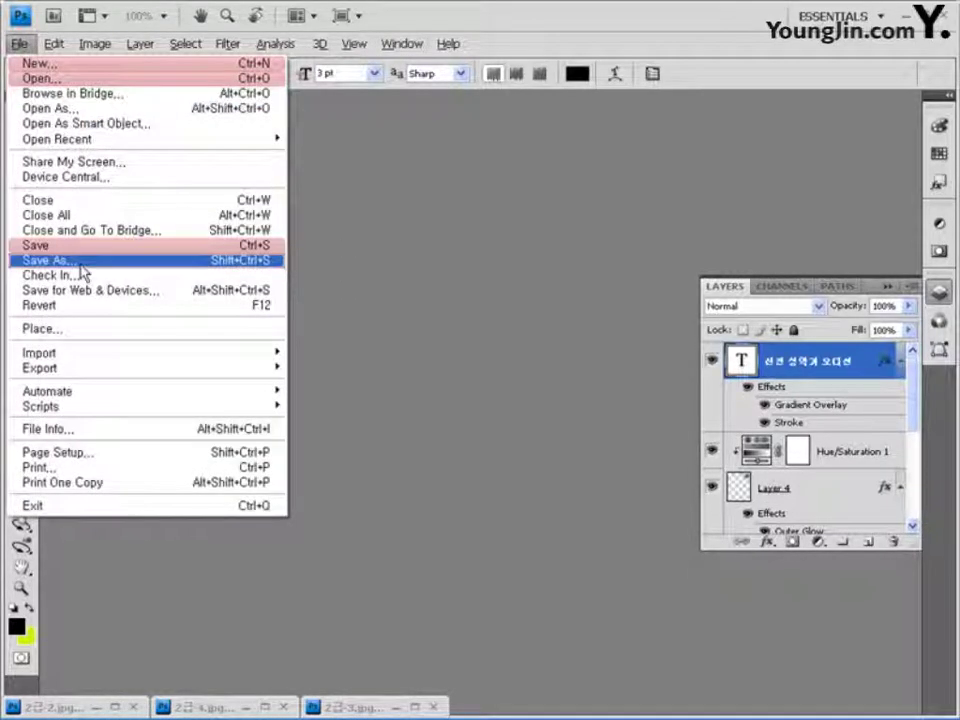
{"action": "left_click", "coordinate": [80, 262]}
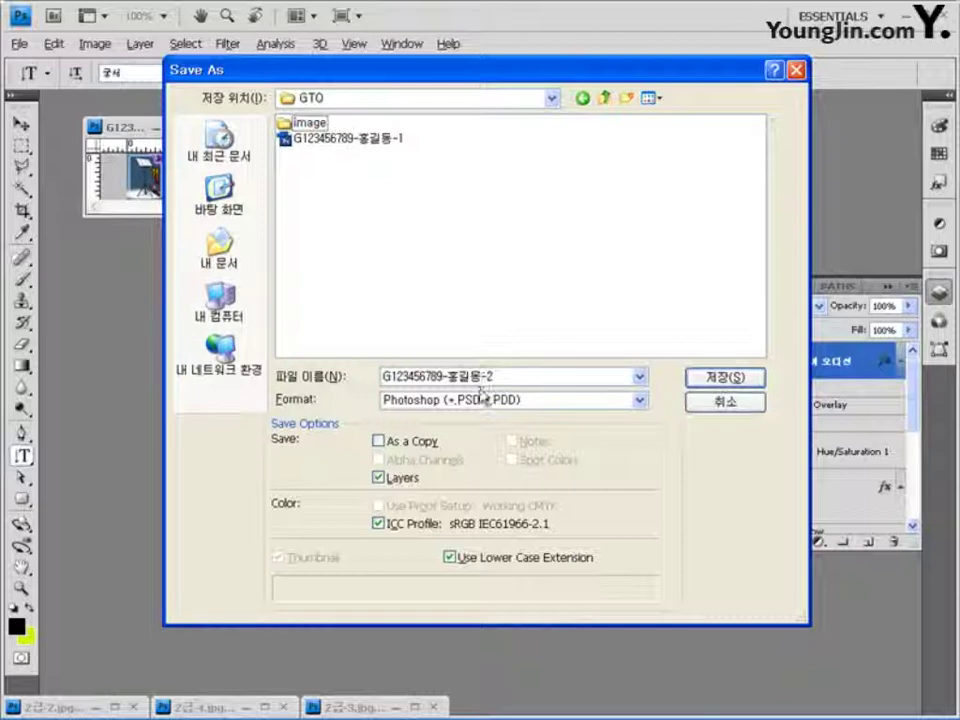
{"action": "left_click", "coordinate": [728, 378]}
{"action": "left_click", "coordinate": [687, 226]}
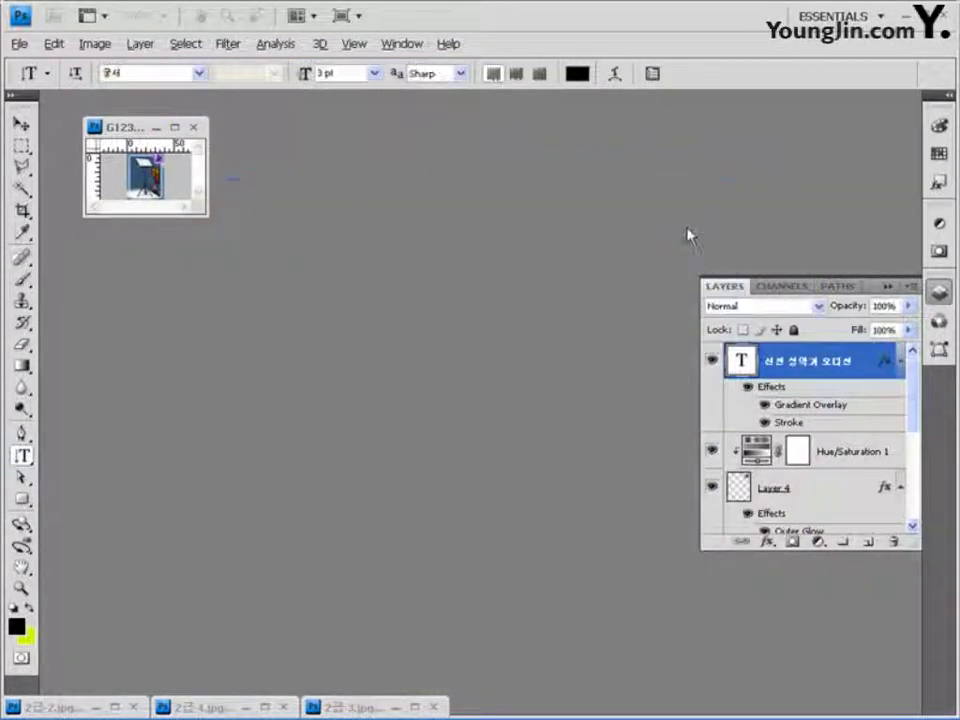